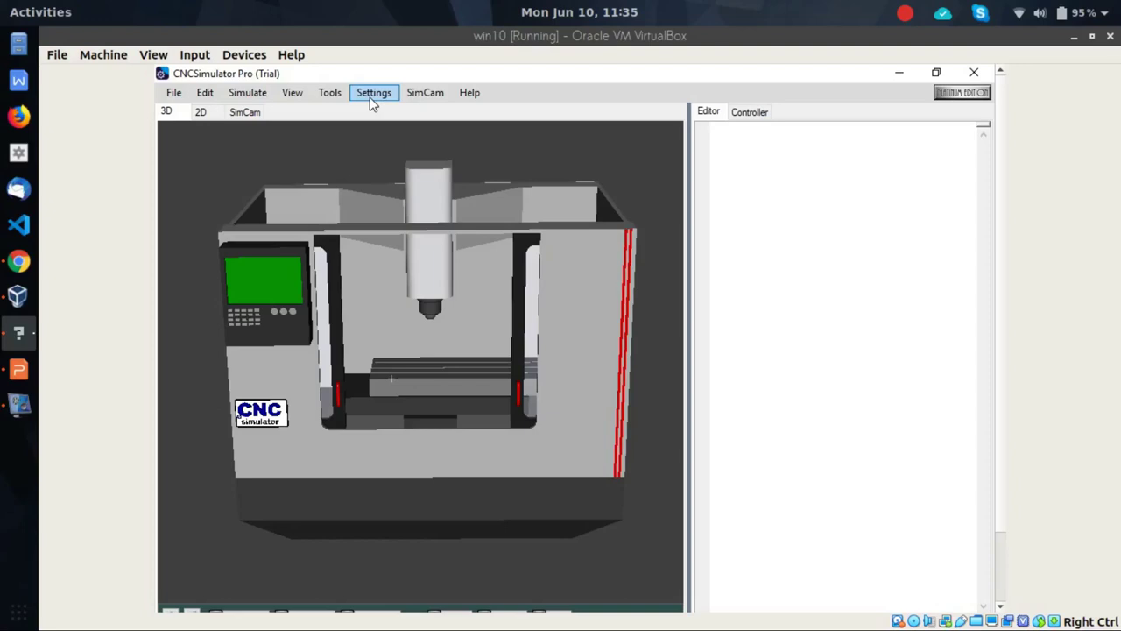
- Open the Settings menu in CNCSimulator Pro's menu bar
{"action": "left_click", "coordinate": [372, 97]}
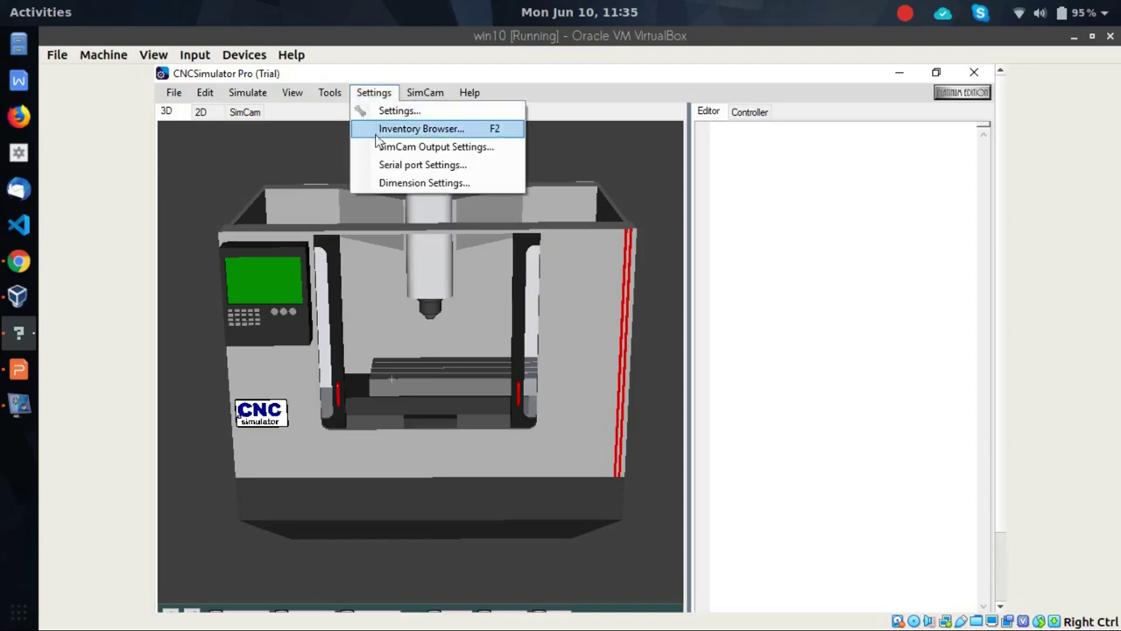
- Switch the program units to millimeters in the Settings dialog and confirm with OK
{"action": "left_click", "coordinate": [367, 111]}
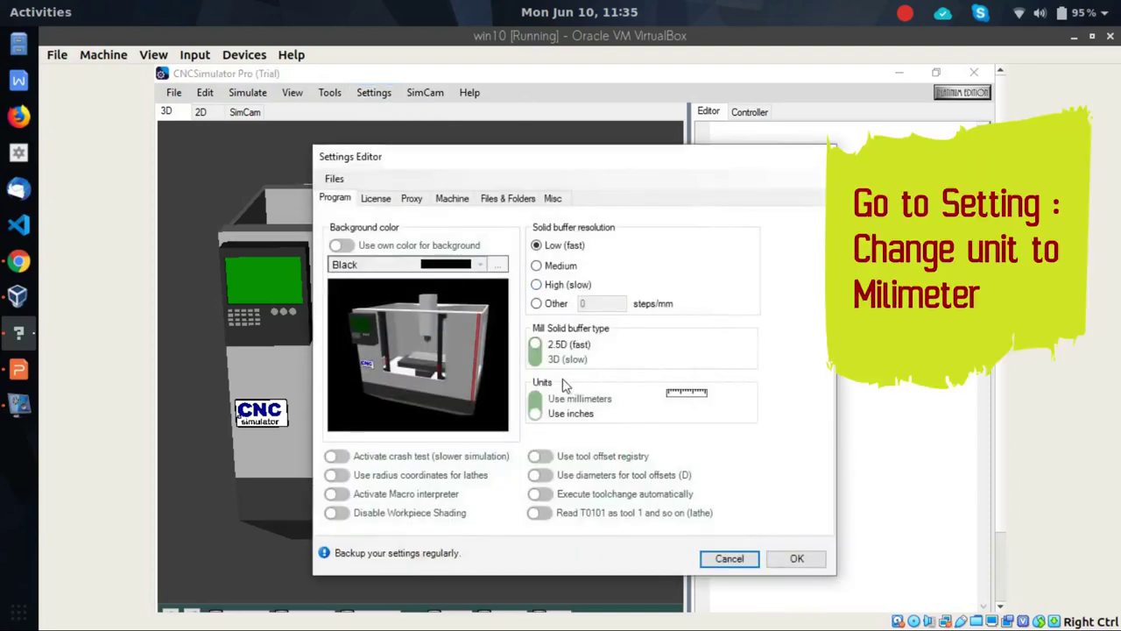
{"action": "left_click", "coordinate": [536, 401]}
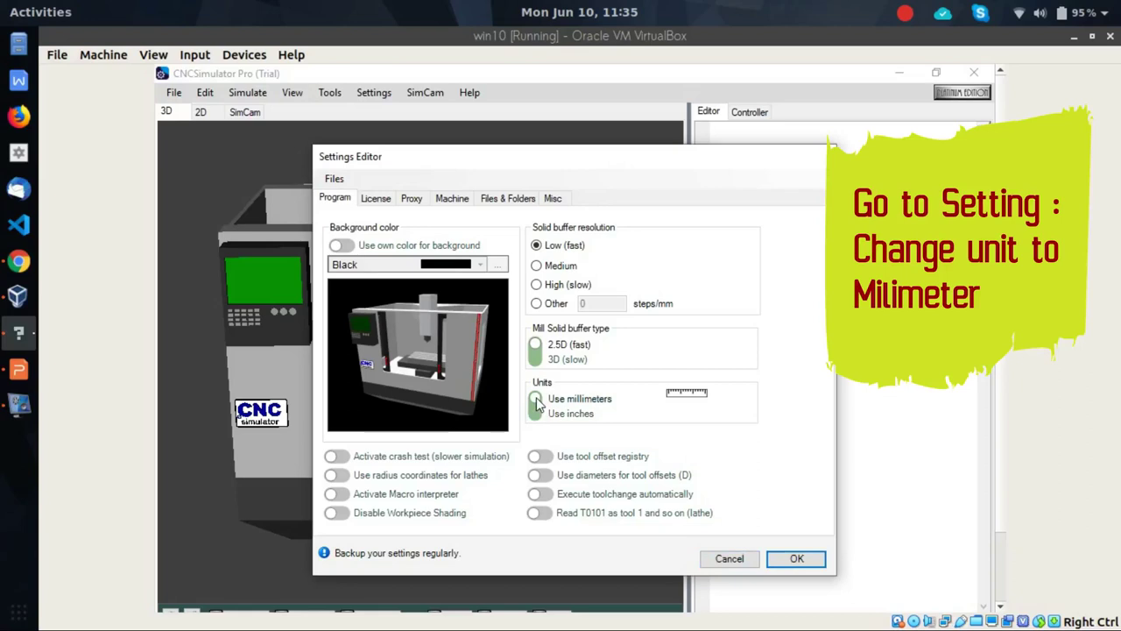
{"action": "left_click", "coordinate": [793, 565]}
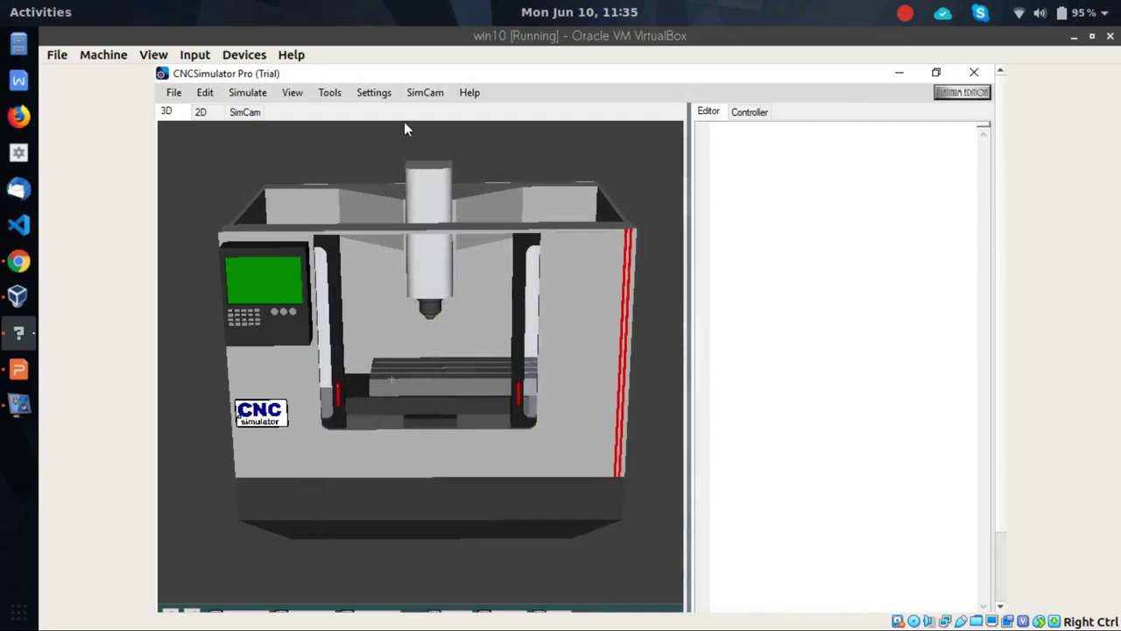
{"action": "left_click", "coordinate": [373, 102]}
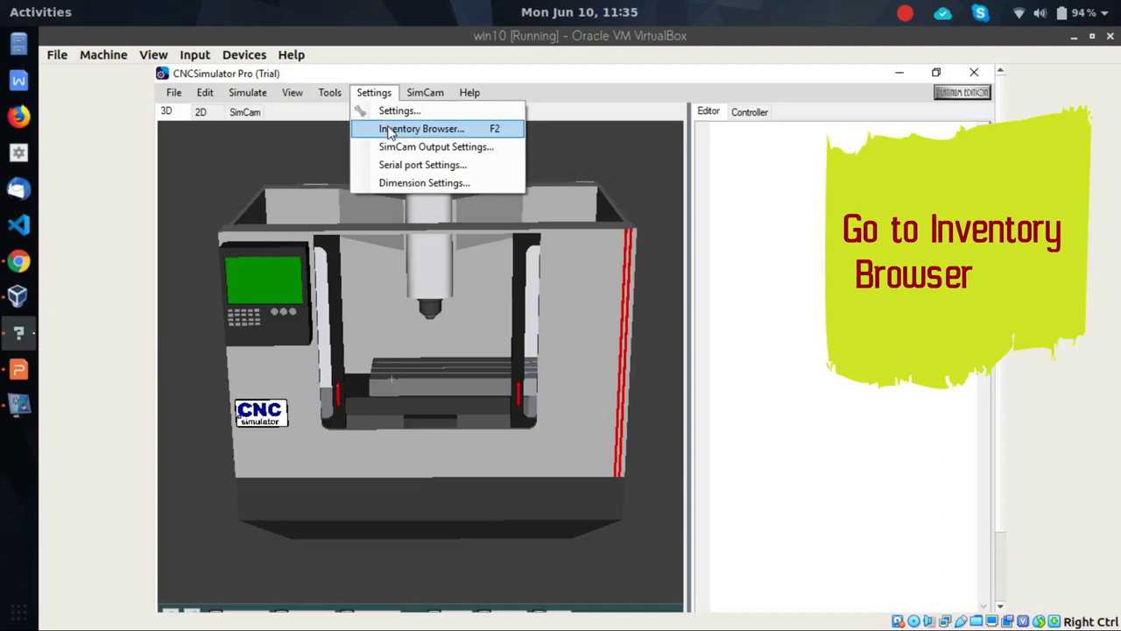
- Delete the existing milling tool from the Inventory Browser
{"action": "left_click", "coordinate": [390, 129]}
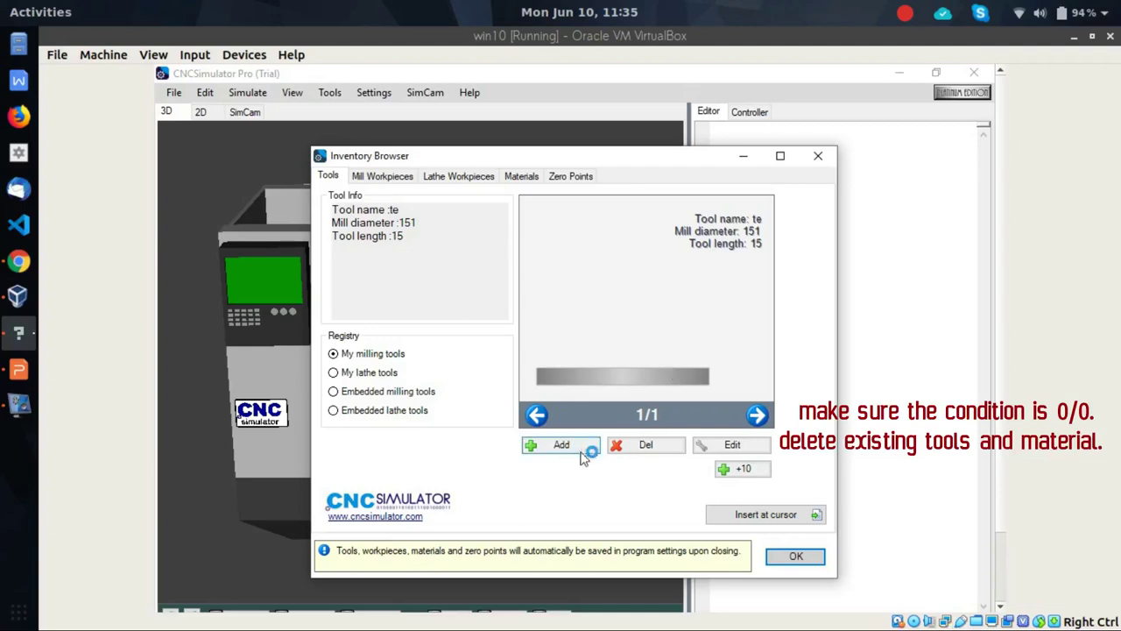
{"action": "left_click", "coordinate": [632, 450]}
{"action": "left_click", "coordinate": [589, 416]}
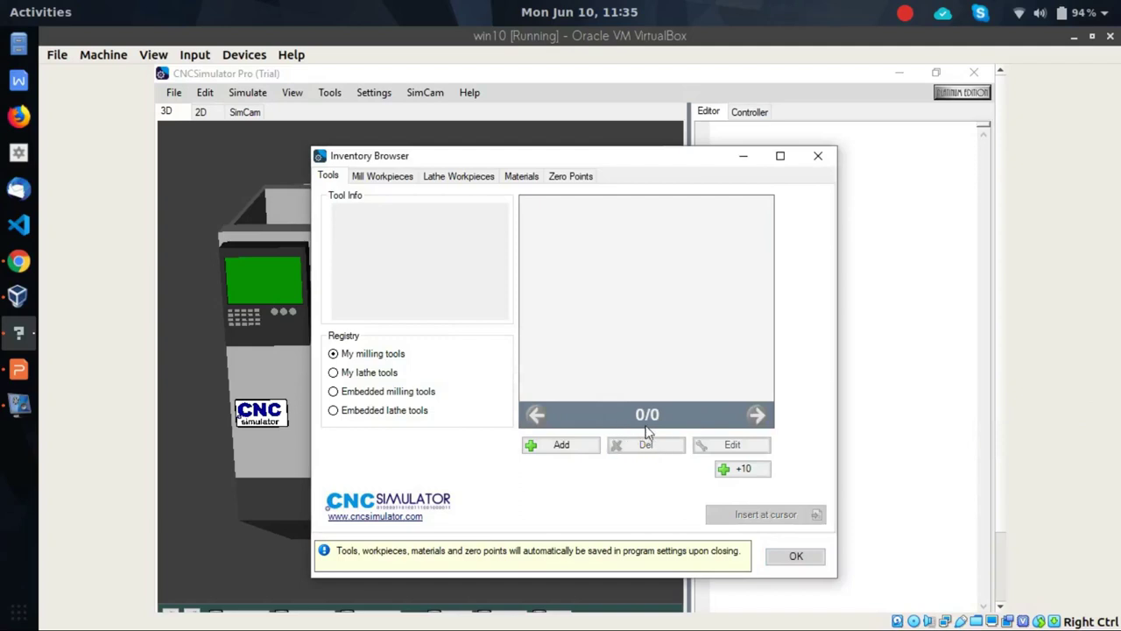
- Delete the Material1 mill workpiece and close the emptied inventory
{"action": "left_click", "coordinate": [378, 180]}
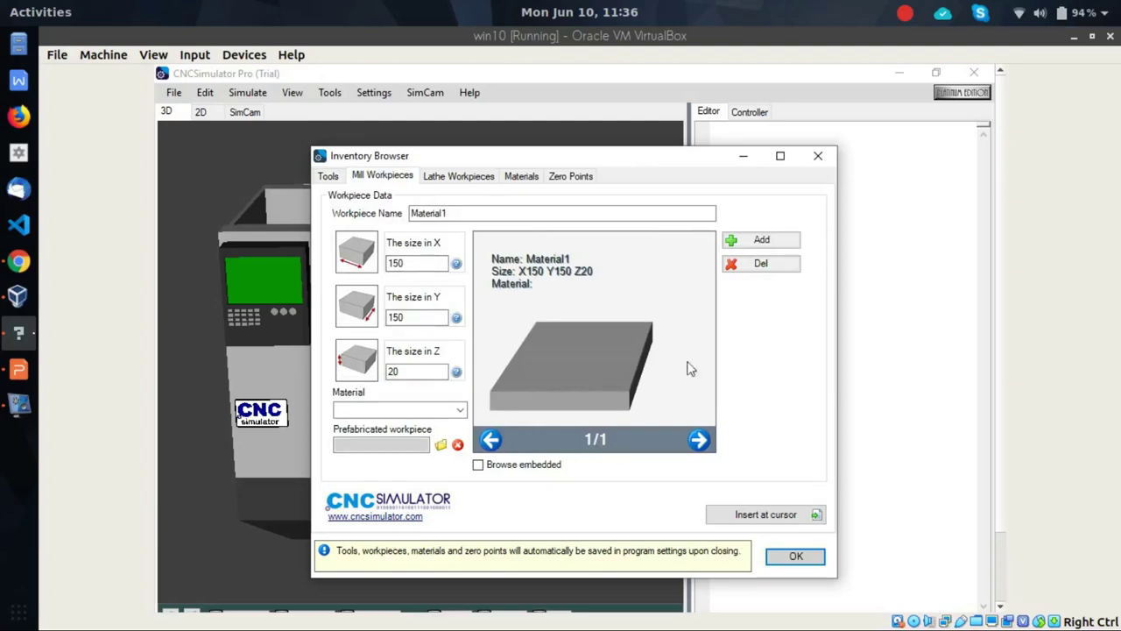
{"action": "left_click", "coordinate": [749, 271]}
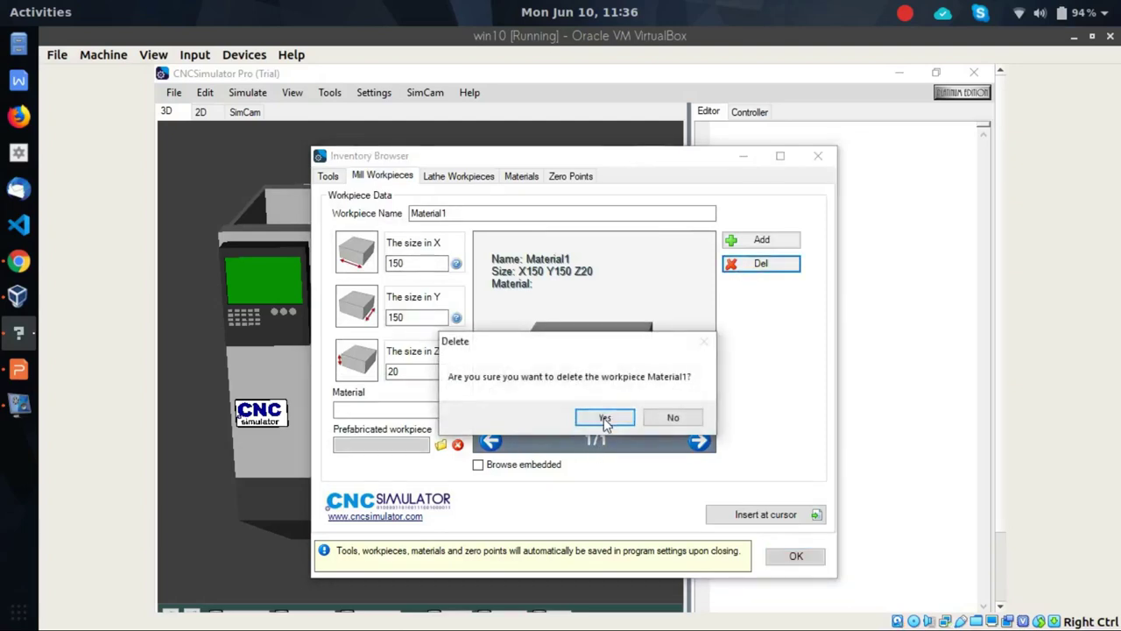
{"action": "left_click", "coordinate": [605, 418]}
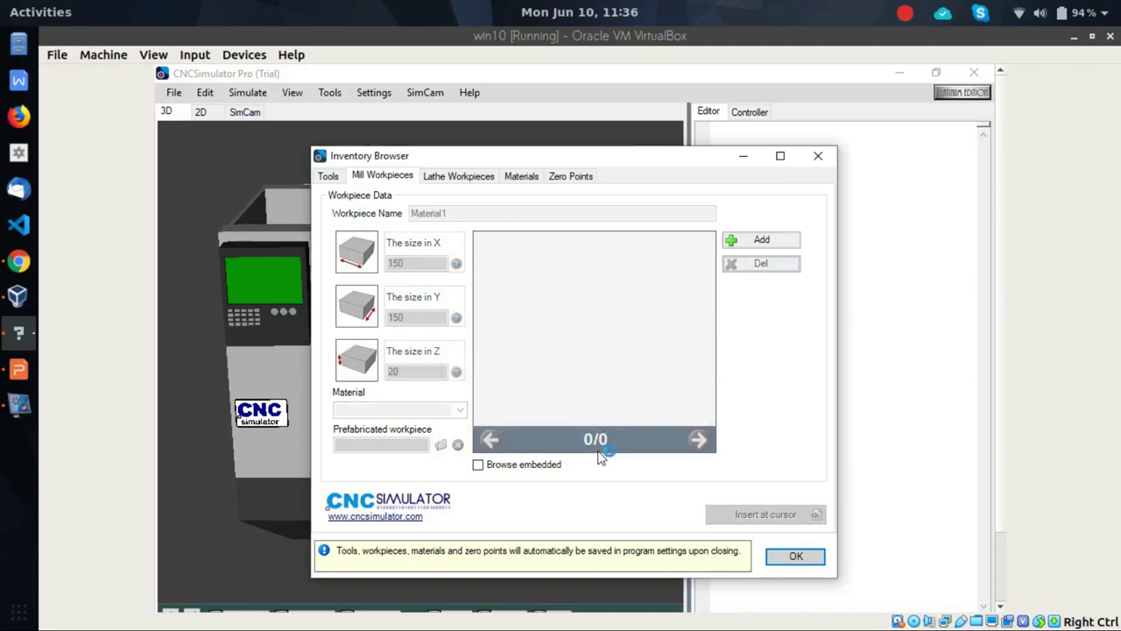
{"action": "left_click", "coordinate": [796, 558]}
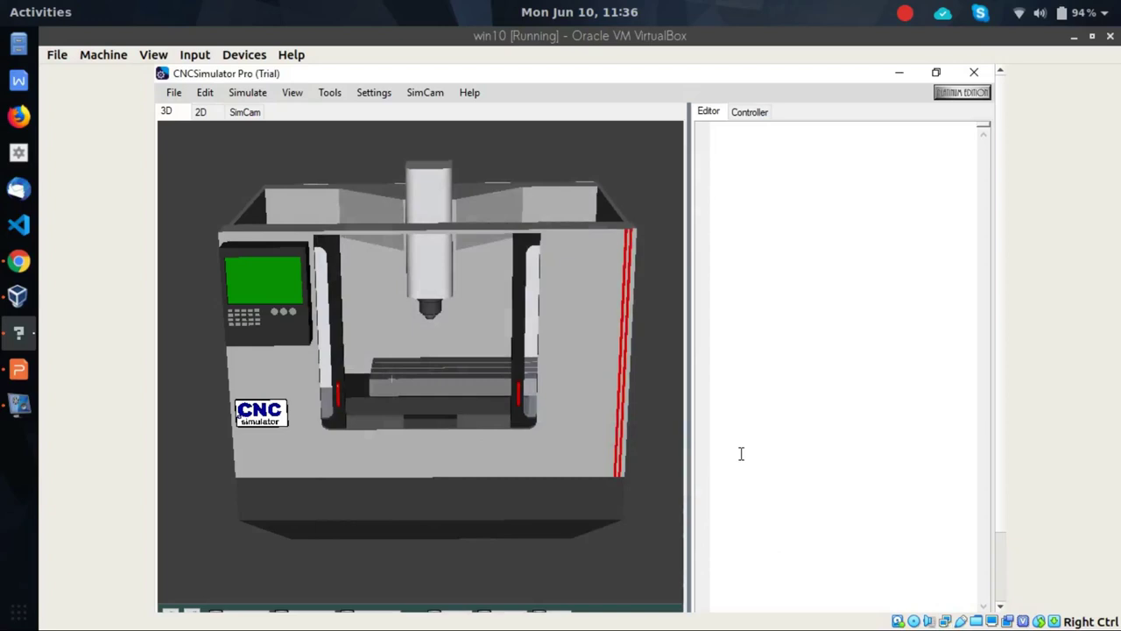
- Switch the VirtualBox virtual machine to full-screen mode
{"action": "scroll", "coordinate": [476, 309], "scroll_direction": "up", "scroll_amount": 1}
{"action": "scroll", "coordinate": [368, 293], "scroll_direction": "down", "scroll_amount": 1}
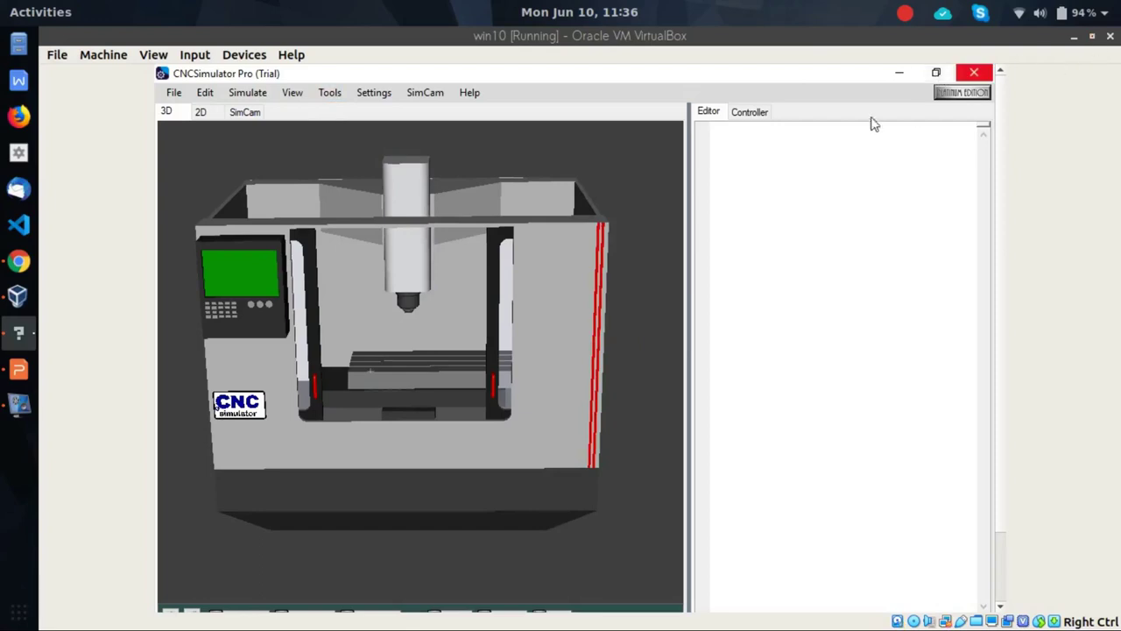
{"action": "left_click", "coordinate": [153, 54]}
{"action": "left_click", "coordinate": [163, 72]}
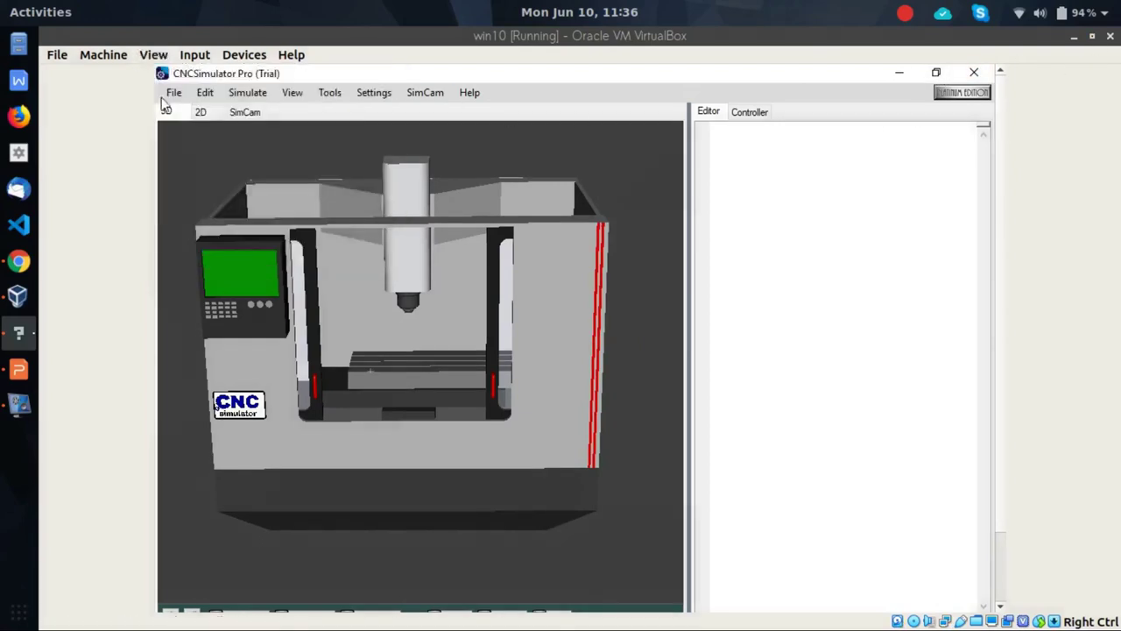
{"action": "left_click", "coordinate": [626, 426]}
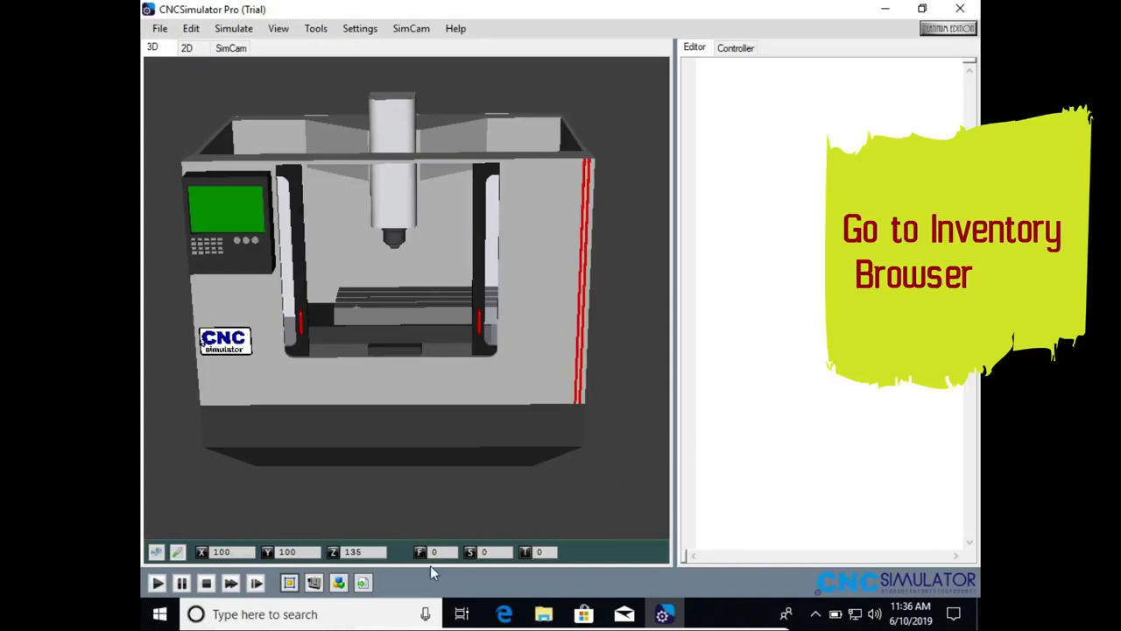
- Add mill workpiece Material1 sized X 150, Y 150, Z 20 to the inventory
{"action": "left_click", "coordinate": [360, 28]}
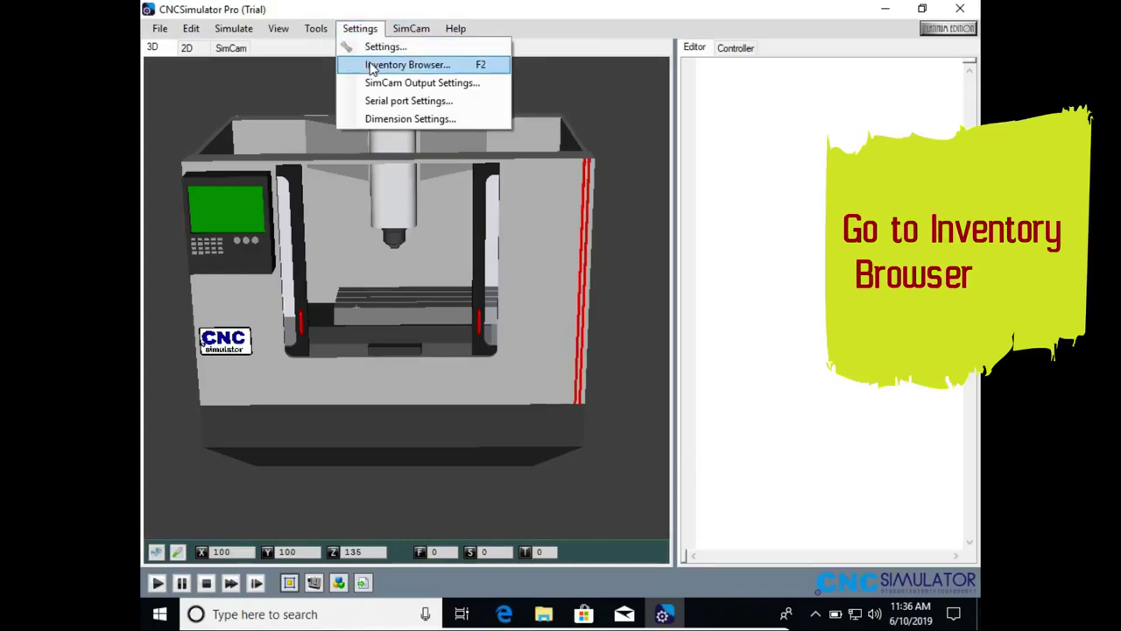
{"action": "left_click", "coordinate": [371, 66]}
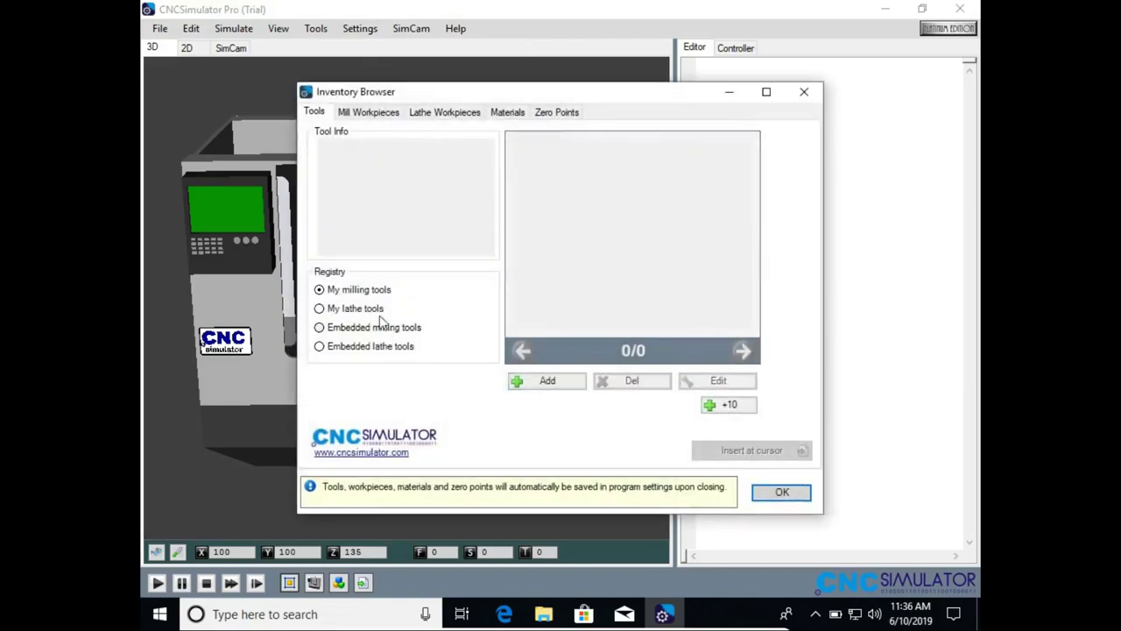
{"action": "left_click", "coordinate": [367, 114]}
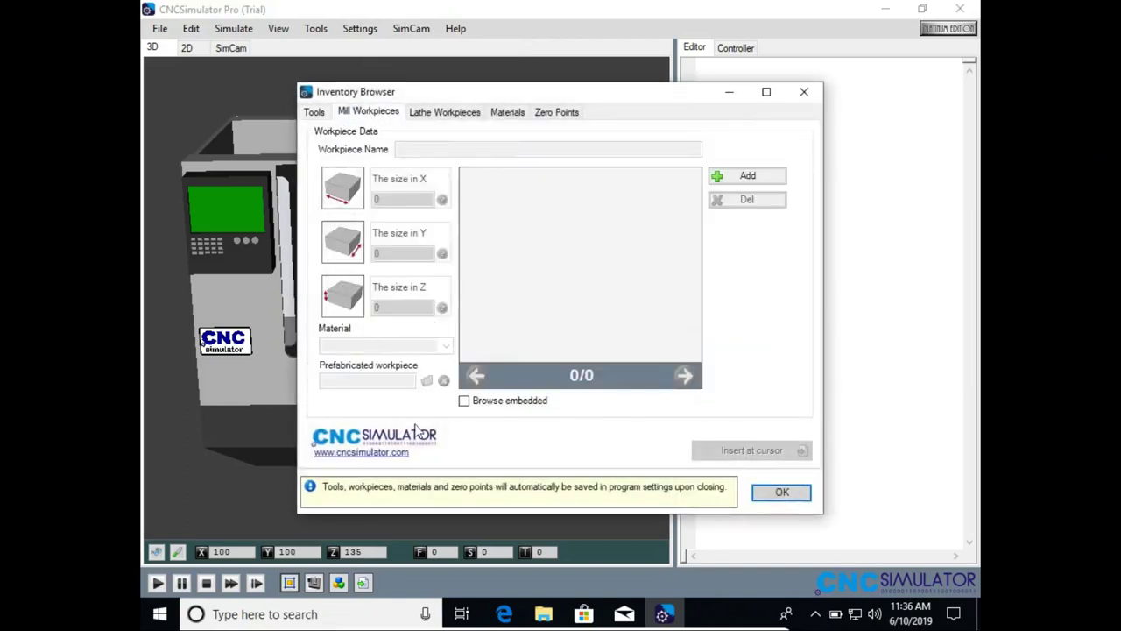
{"action": "left_click", "coordinate": [771, 180]}
{"action": "type", "text": "Material1"}
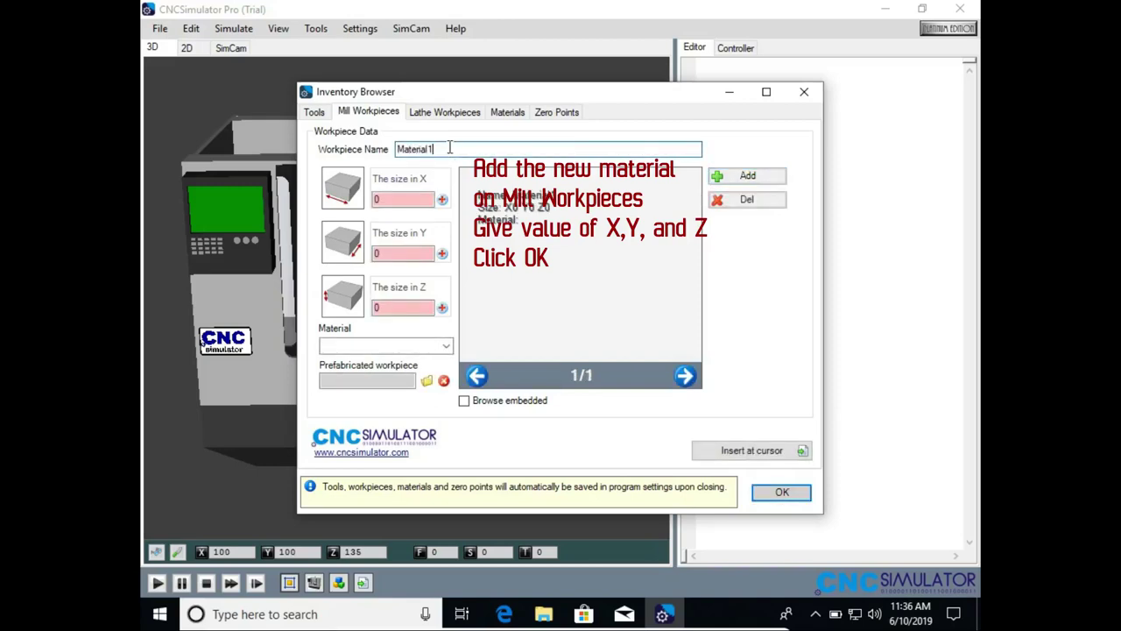
{"action": "key", "text": "Tab"}
{"action": "type", "text": "150"}
{"action": "key", "text": "Tab"}
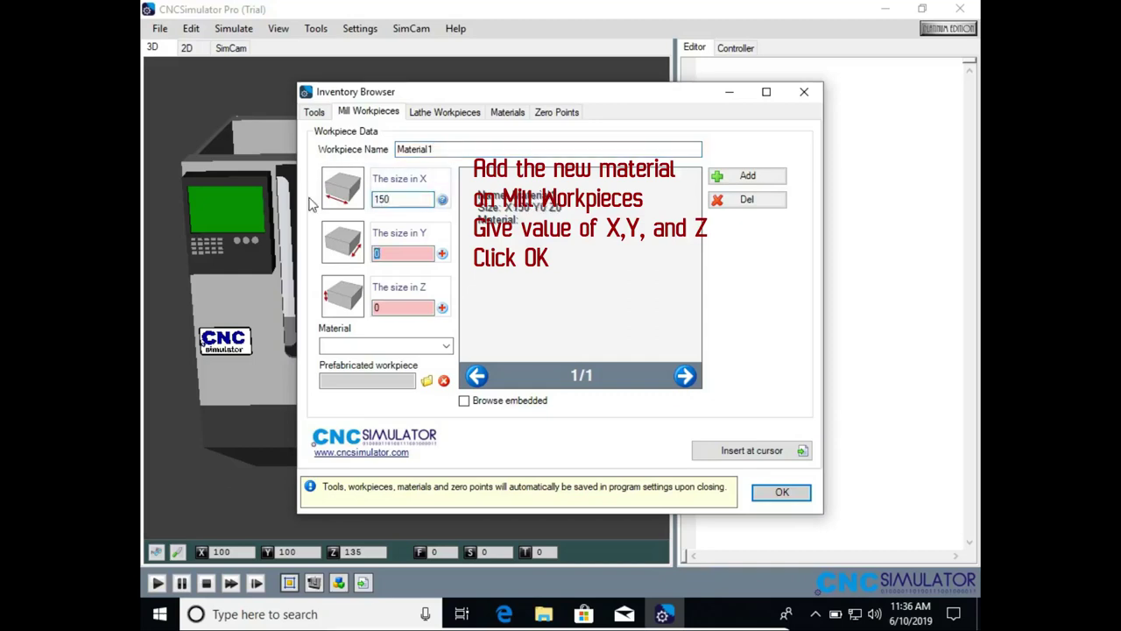
{"action": "type", "text": "150"}
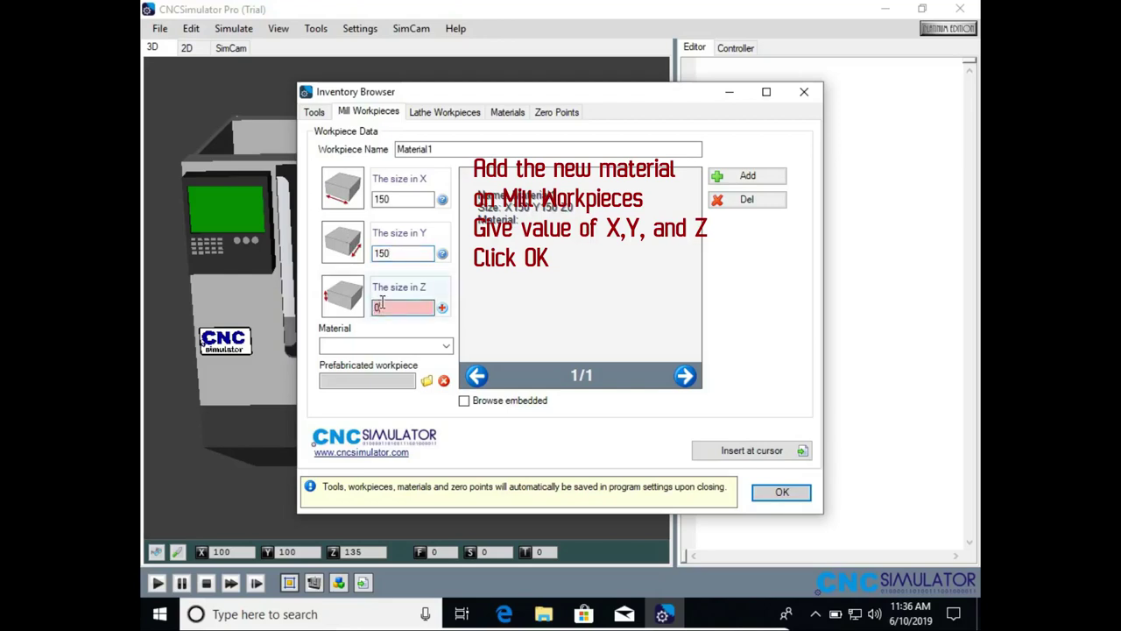
{"action": "type", "text": "20"}
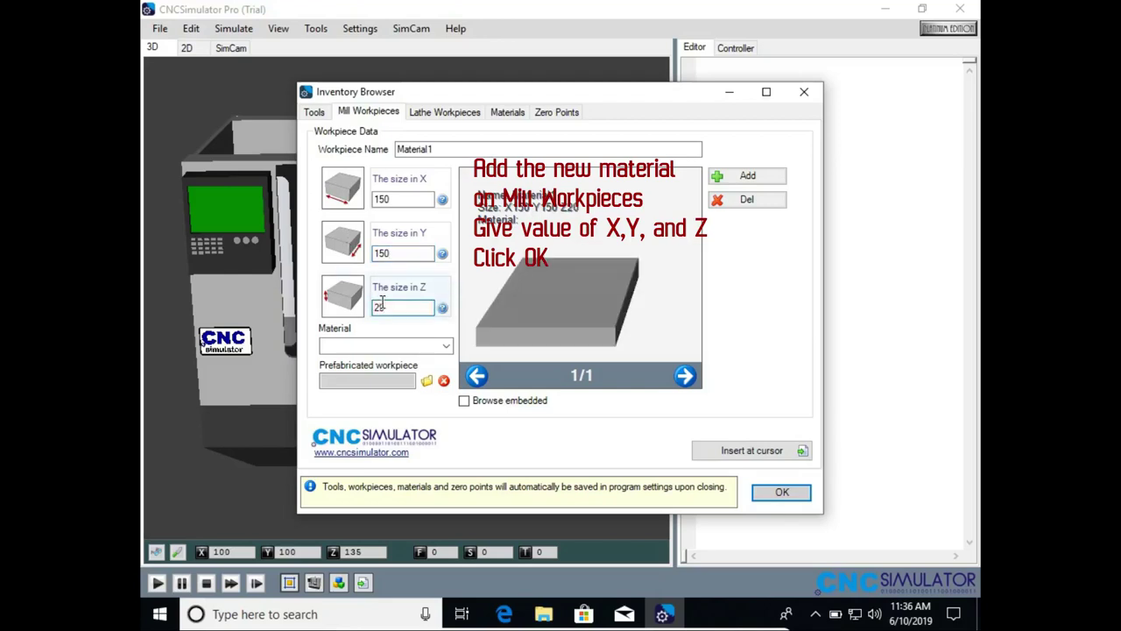
{"action": "left_click", "coordinate": [779, 493]}
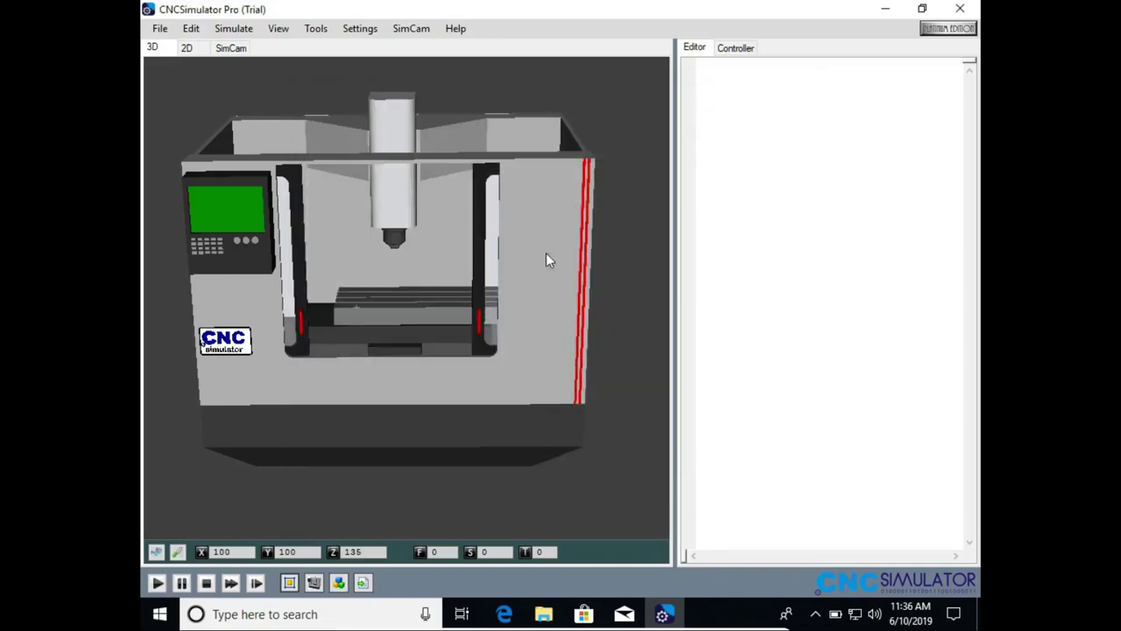
- Add milling tool Tools1 with diameter 10 and length 20 to the tool inventory
{"action": "left_click", "coordinate": [351, 31]}
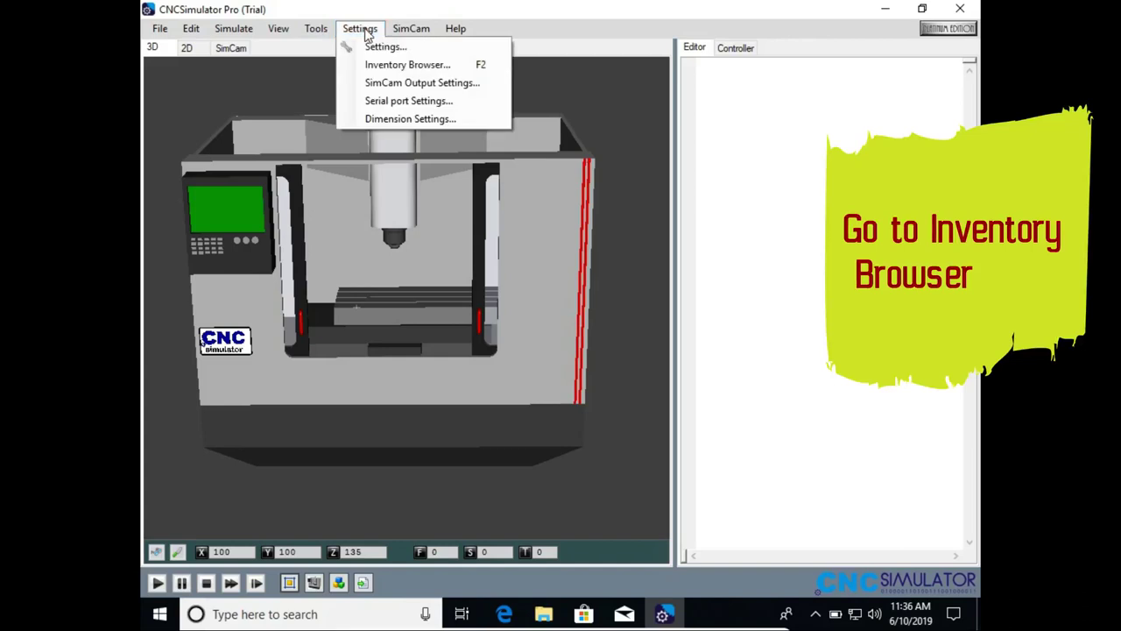
{"action": "left_click", "coordinate": [382, 68]}
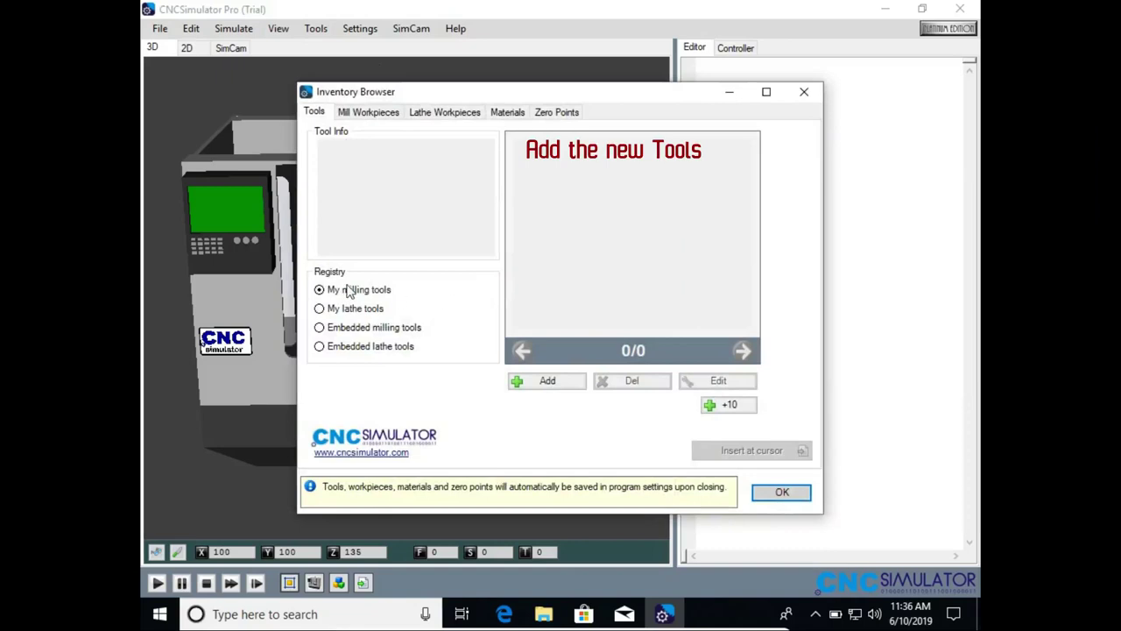
{"action": "left_click", "coordinate": [561, 386]}
{"action": "left_click", "coordinate": [504, 155]}
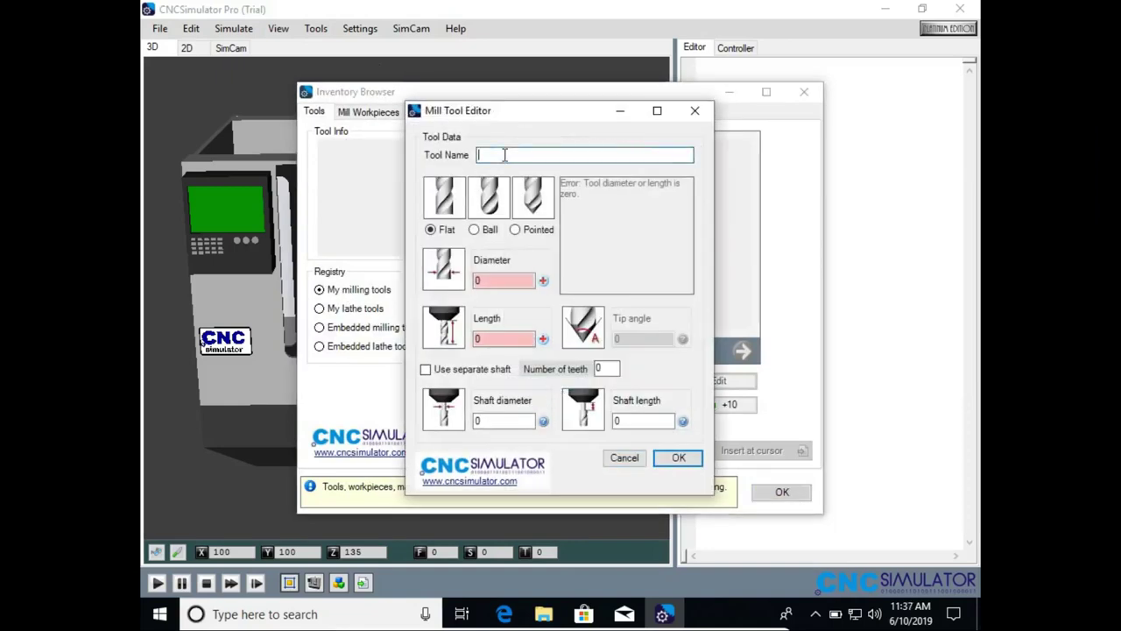
{"action": "type", "text": "Tools1"}
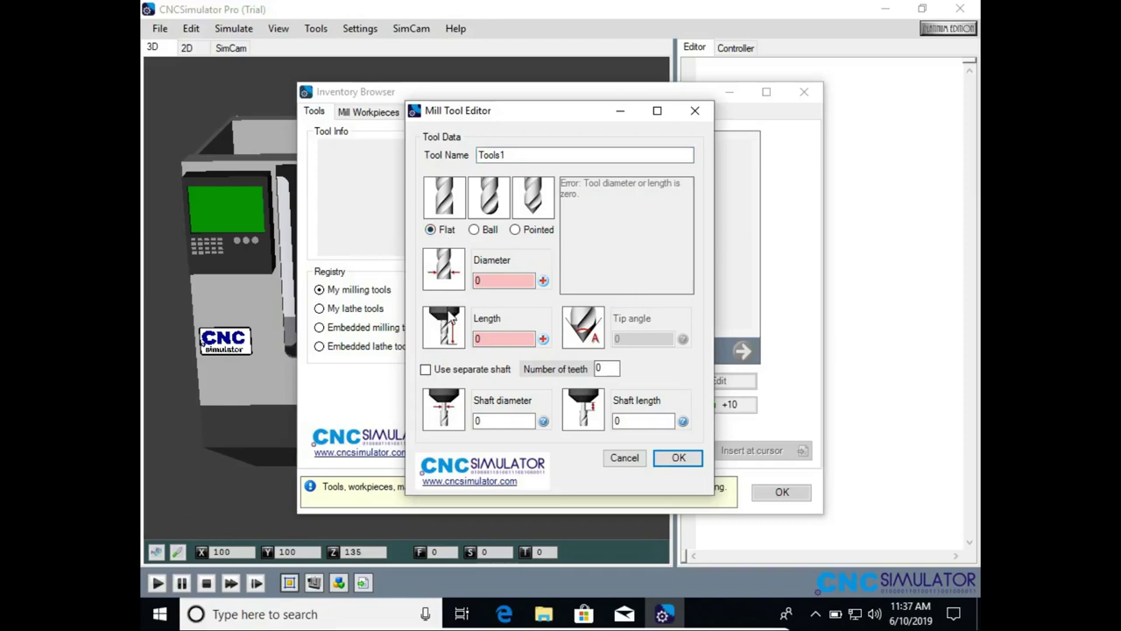
{"action": "left_click", "coordinate": [493, 281]}
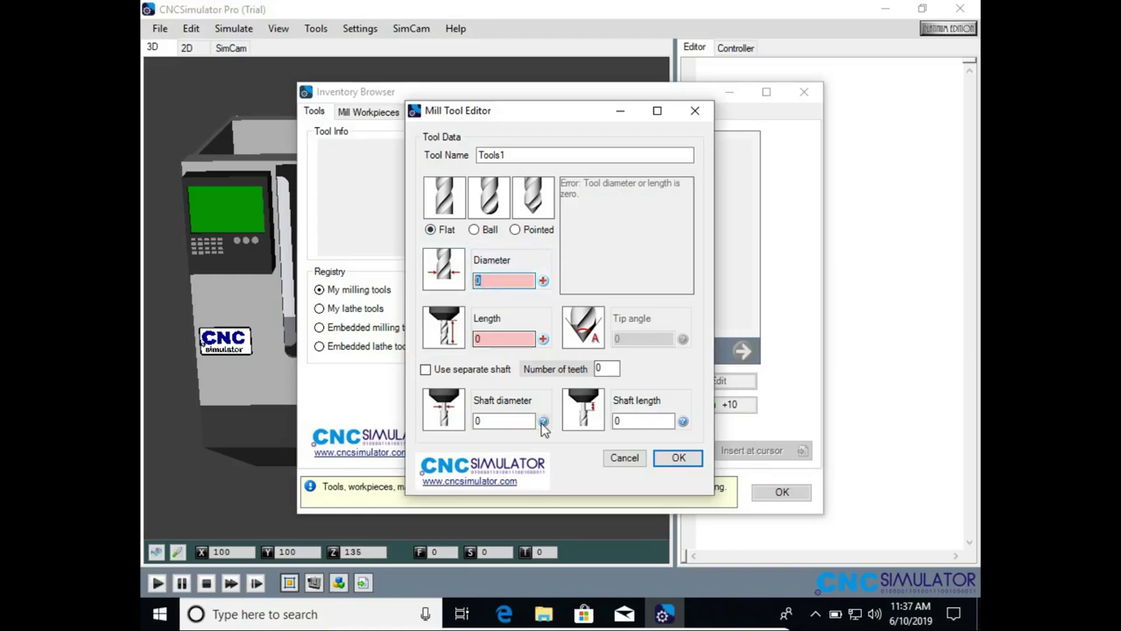
{"action": "double_click", "coordinate": [524, 283]}
{"action": "type", "text": "1"}
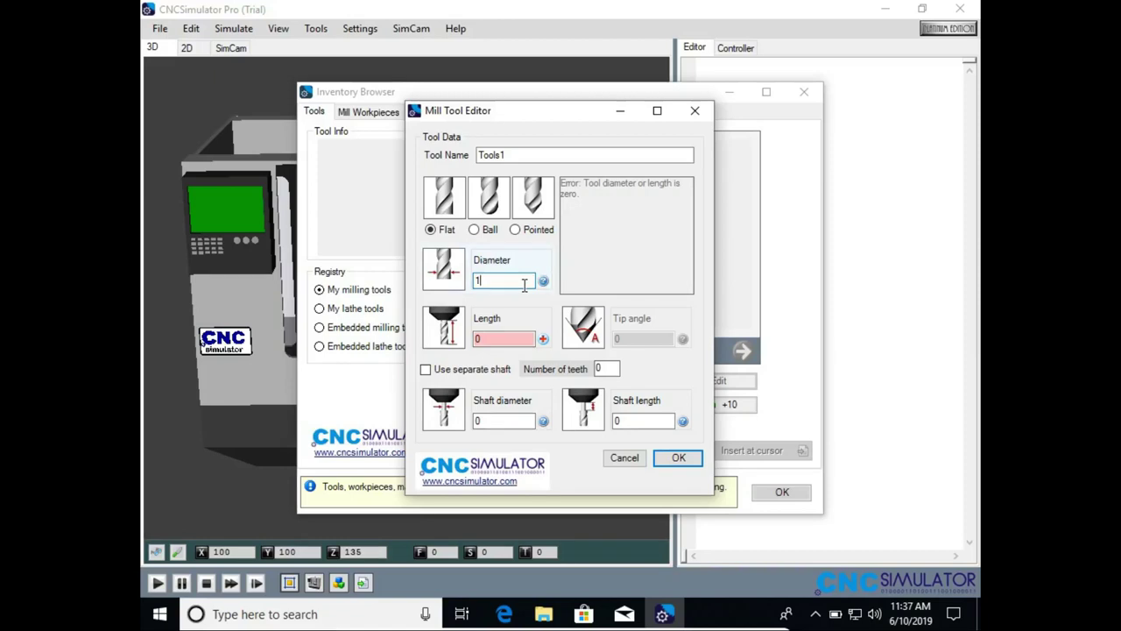
{"action": "key", "text": "Tab"}
{"action": "type", "text": "2"}
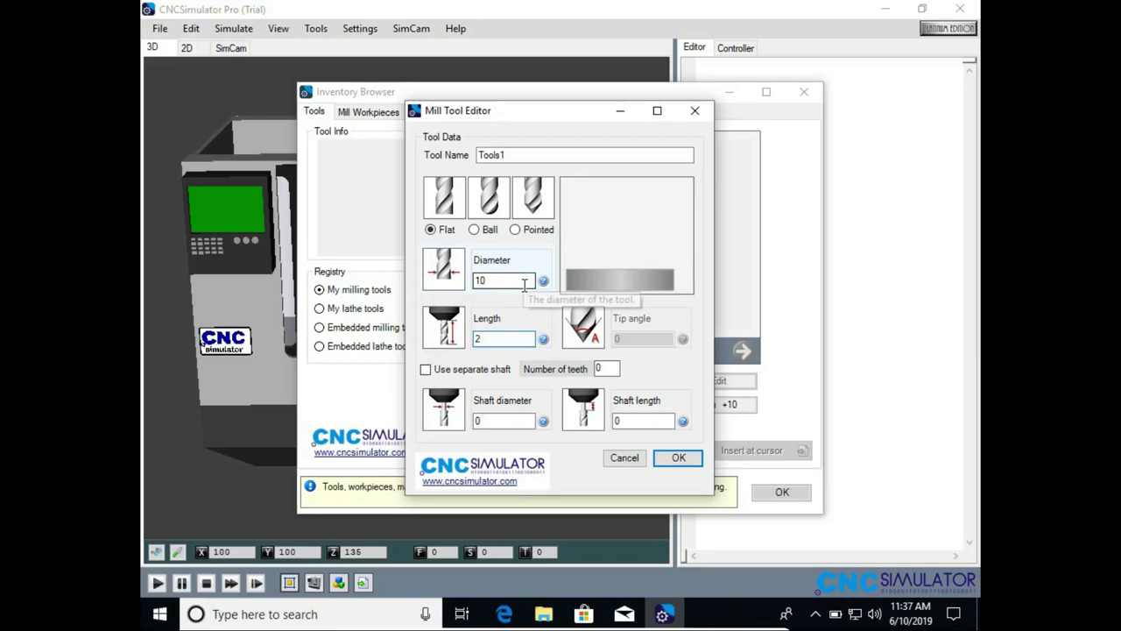
{"action": "type", "text": "0"}
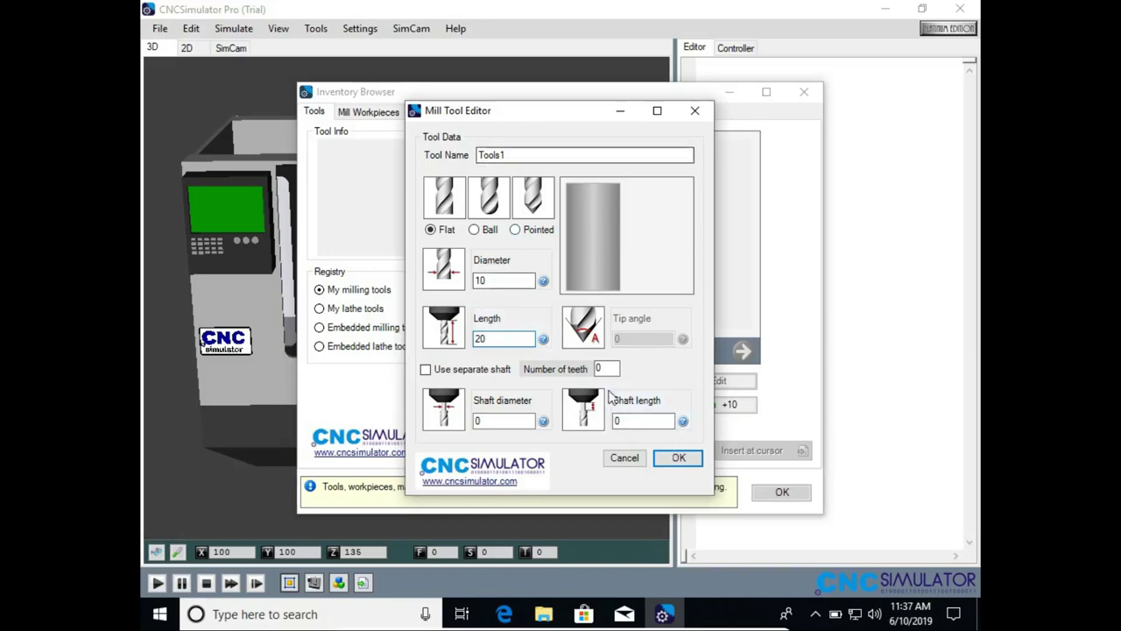
{"action": "left_click", "coordinate": [678, 459]}
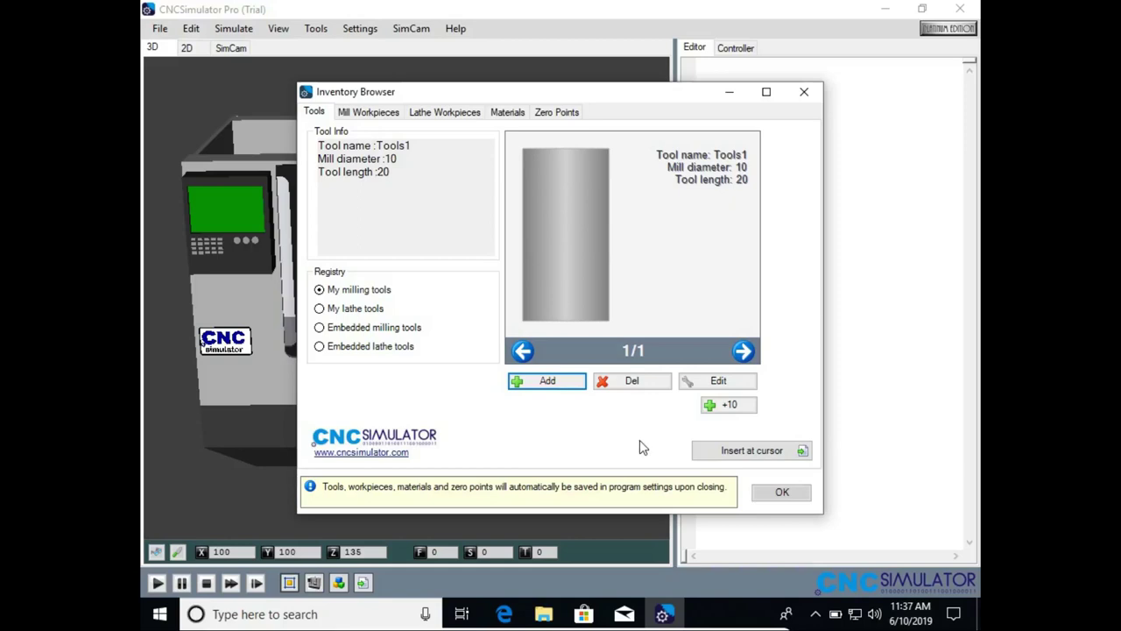
{"action": "left_click", "coordinate": [788, 495]}
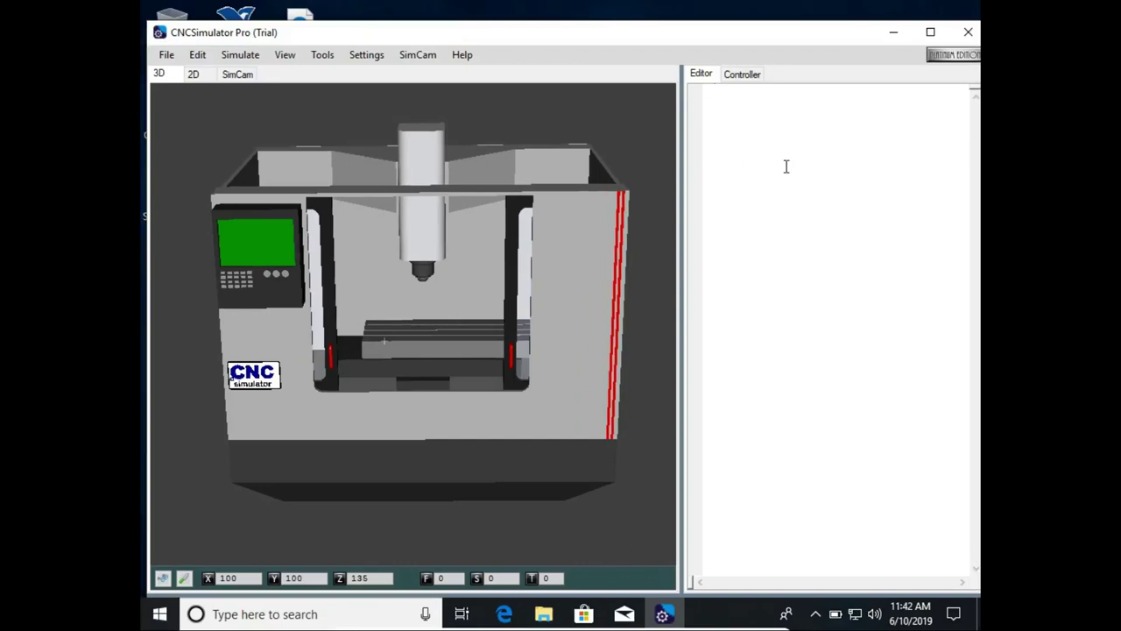
- Insert $AddRegPart 1 to load the Material1 150×150×20 workpiece
{"action": "type", "text": "$"}
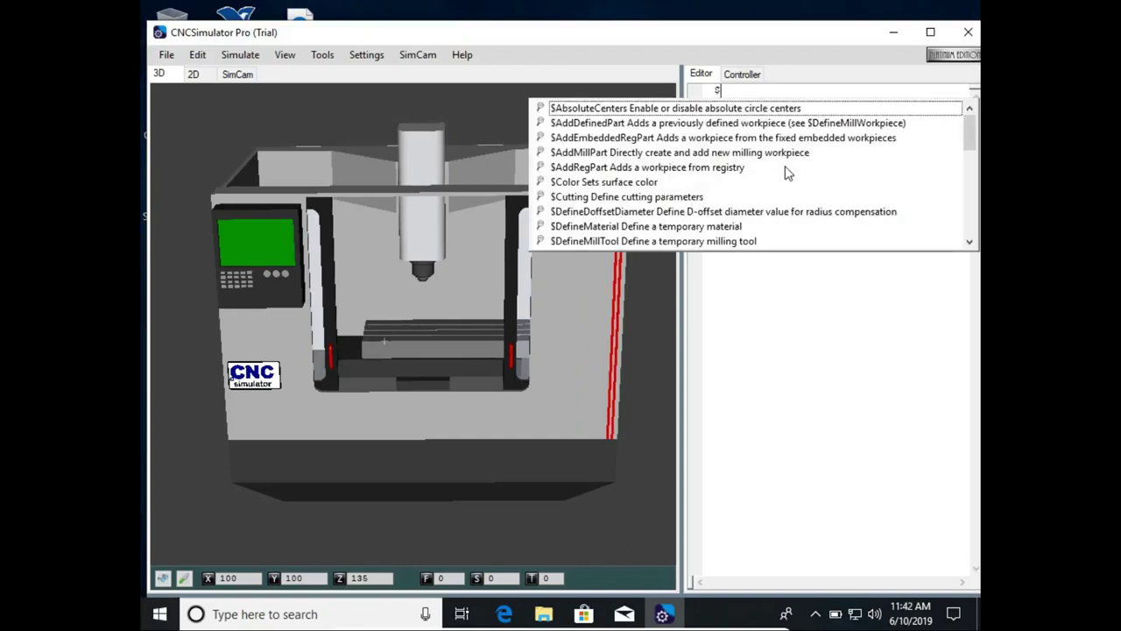
{"action": "type", "text": "ad"}
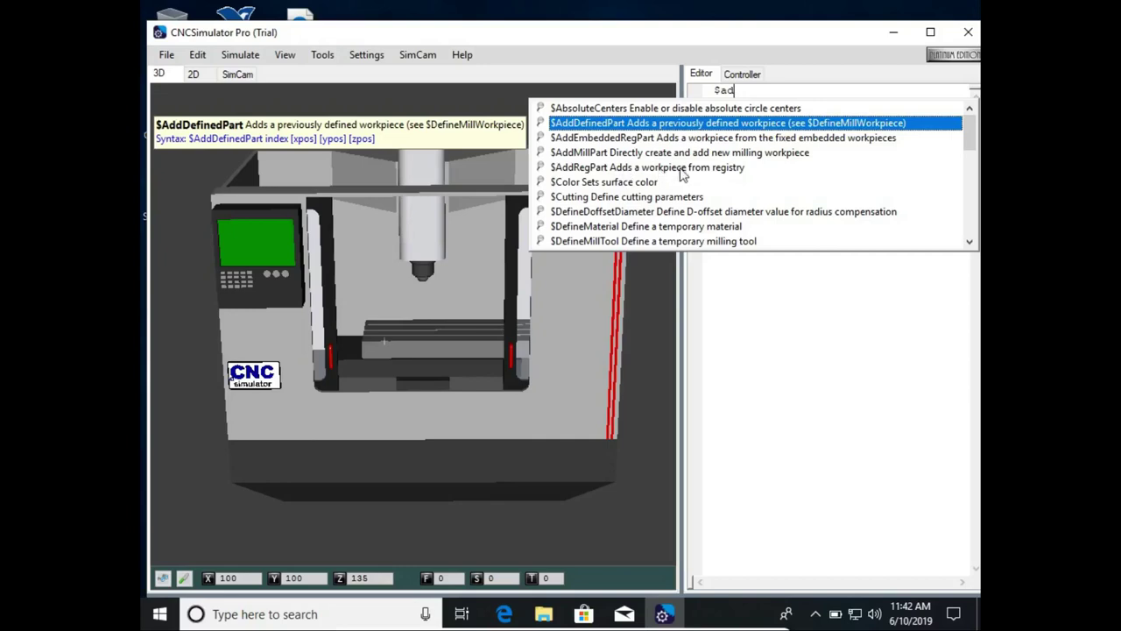
{"action": "left_click", "coordinate": [698, 172]}
{"action": "left_click", "coordinate": [696, 174]}
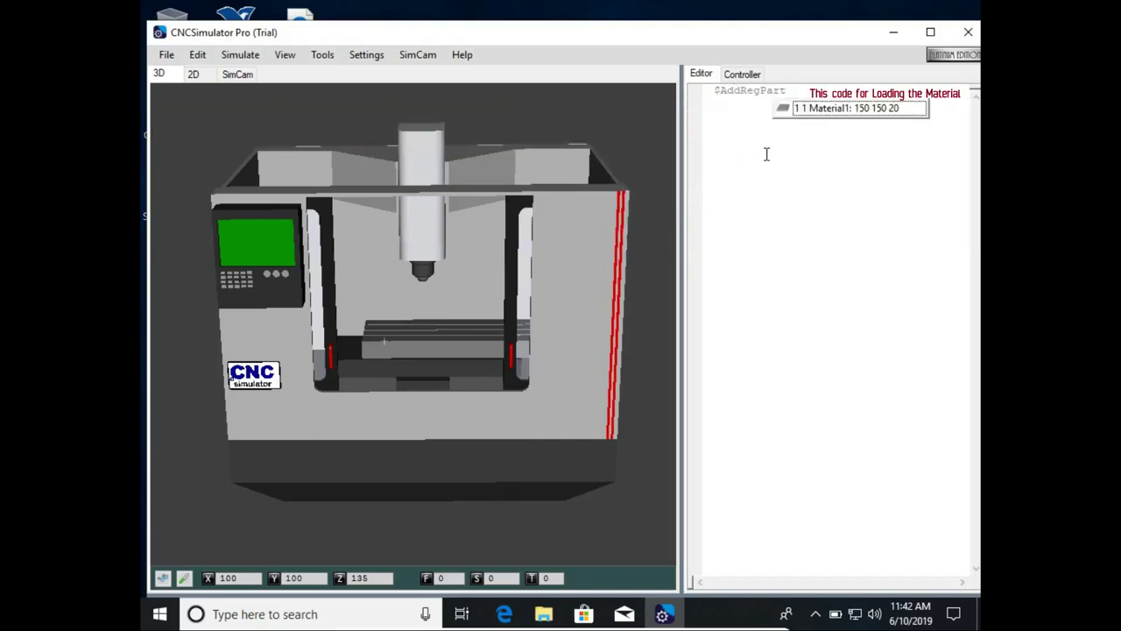
{"action": "left_click", "coordinate": [875, 114]}
{"action": "left_click", "coordinate": [875, 114]}
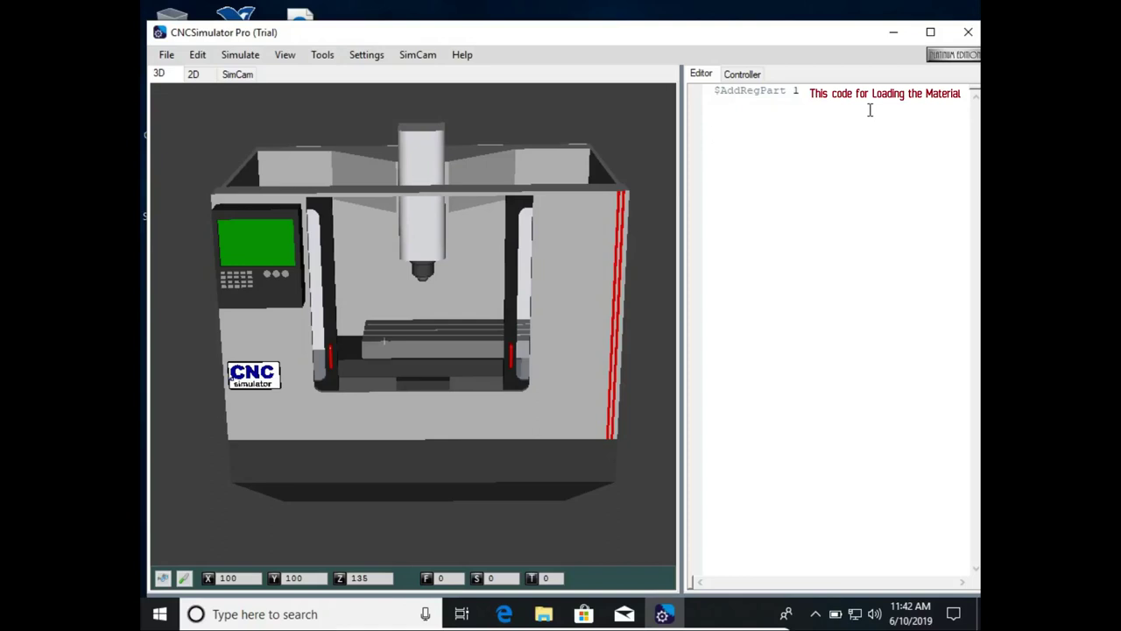
- Add a T1 M06 line calling tool Tools1
{"action": "key", "text": "Return"}
{"action": "key", "text": "Return"}
{"action": "type", "text": "T"}
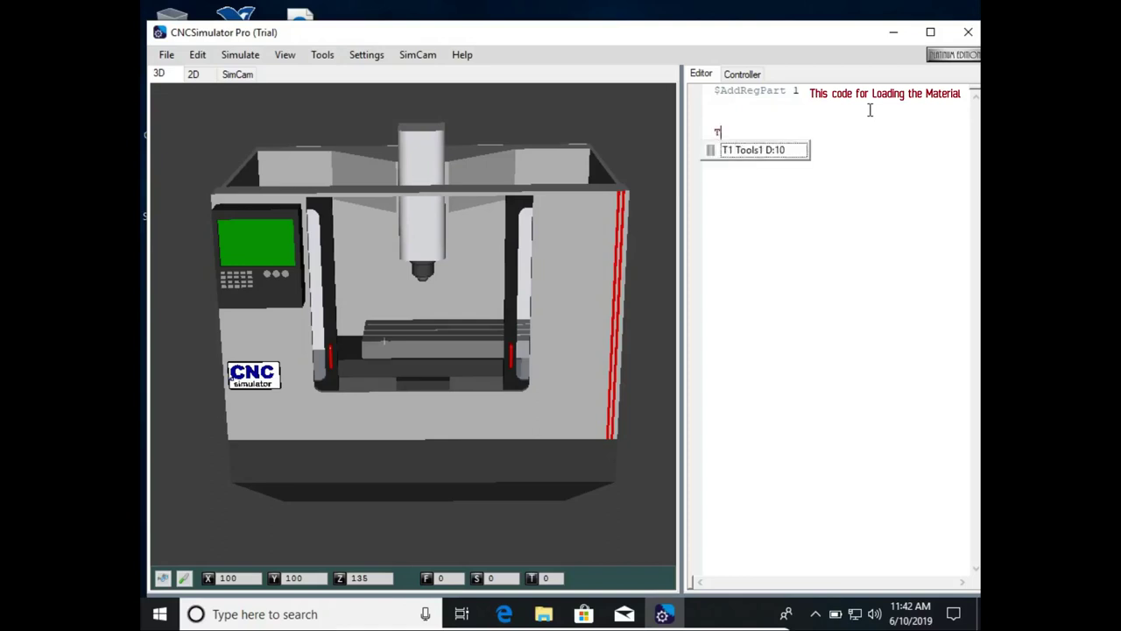
{"action": "left_click", "coordinate": [781, 156]}
{"action": "left_click", "coordinate": [781, 154]}
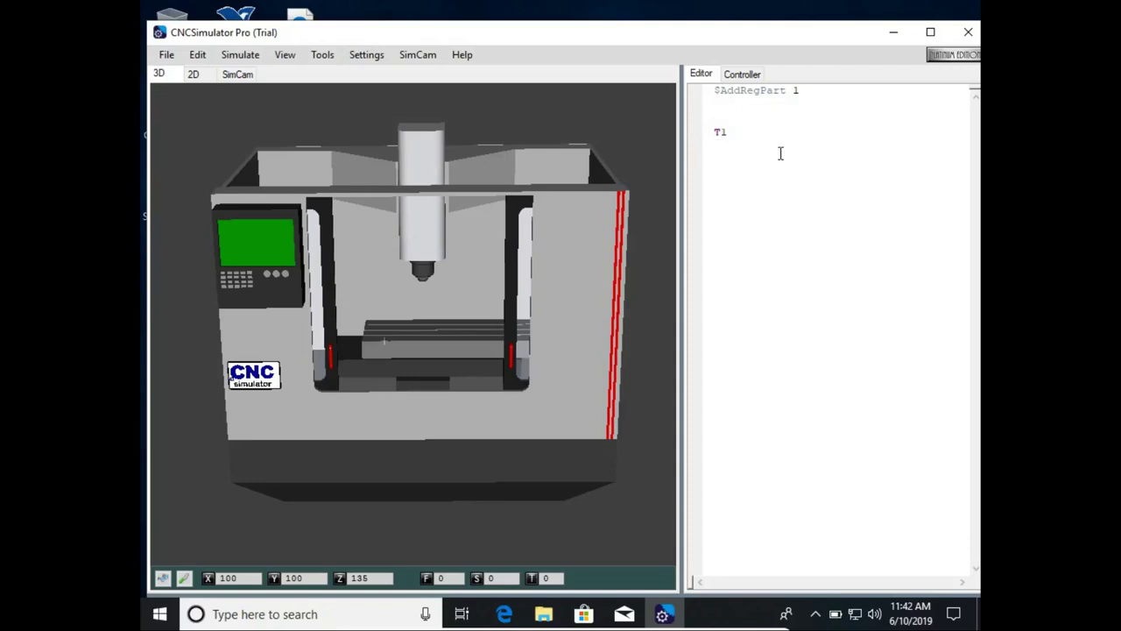
{"action": "type", "text": " M"}
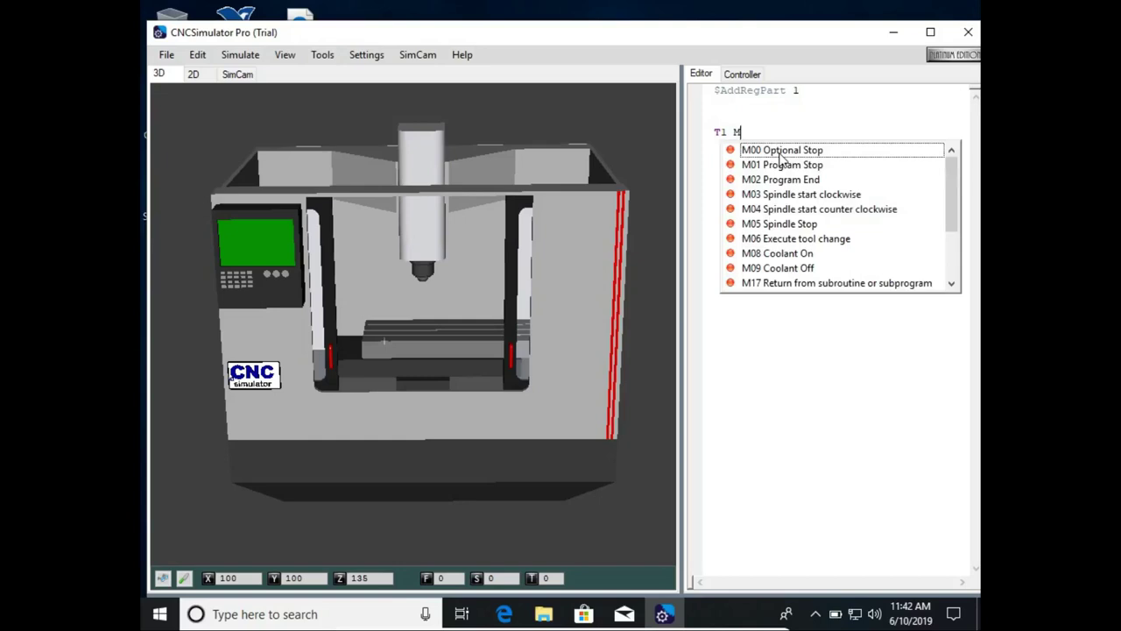
{"action": "scroll", "coordinate": [804, 200], "scroll_direction": "down", "scroll_amount": 2}
{"action": "scroll", "coordinate": [804, 223], "scroll_direction": "up", "scroll_amount": 1}
{"action": "scroll", "coordinate": [804, 230], "scroll_direction": "up", "scroll_amount": 1}
{"action": "double_click", "coordinate": [846, 244]}
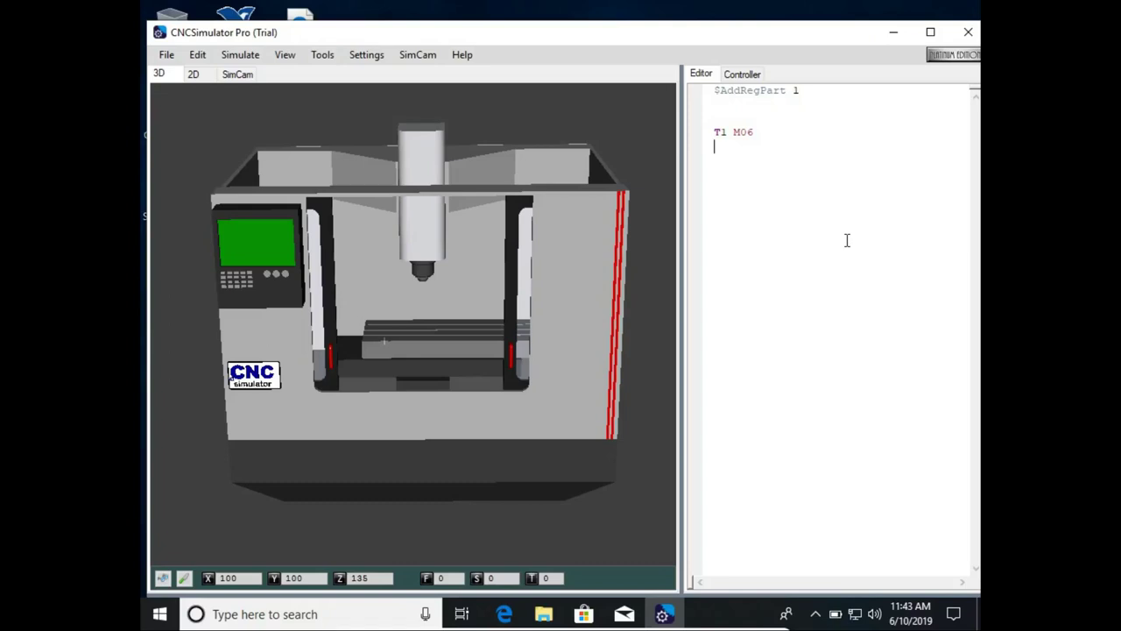
- Maximize the window, run to load the workpiece, and add G00 X30 Y30 Z30
{"action": "left_click", "coordinate": [930, 32]}
{"action": "left_click", "coordinate": [157, 583]}
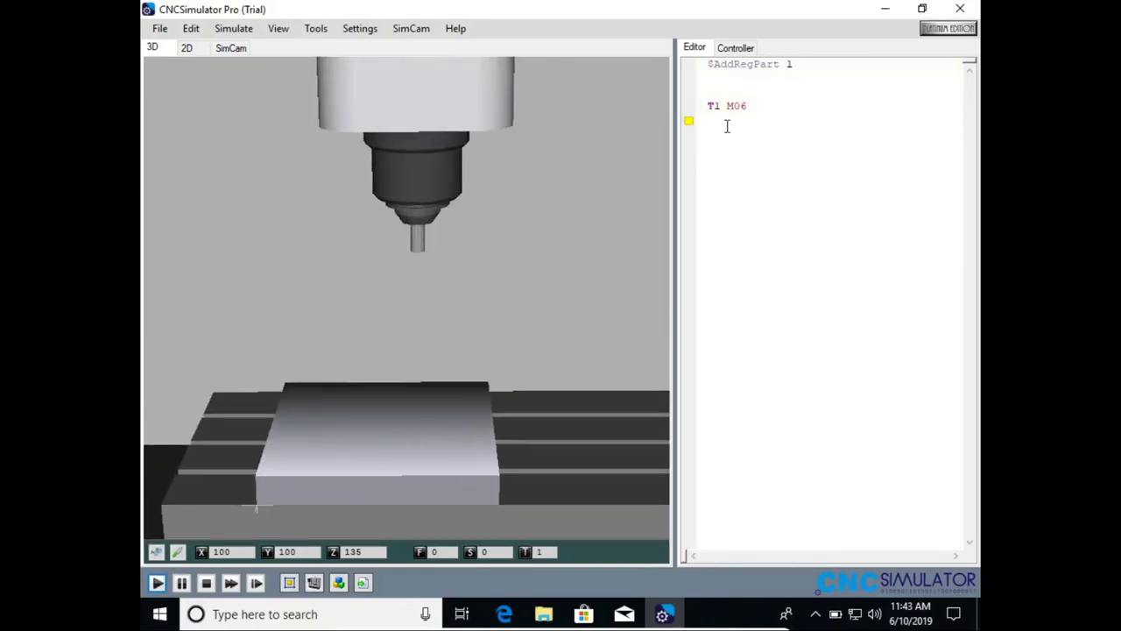
{"action": "type", "text": "G"}
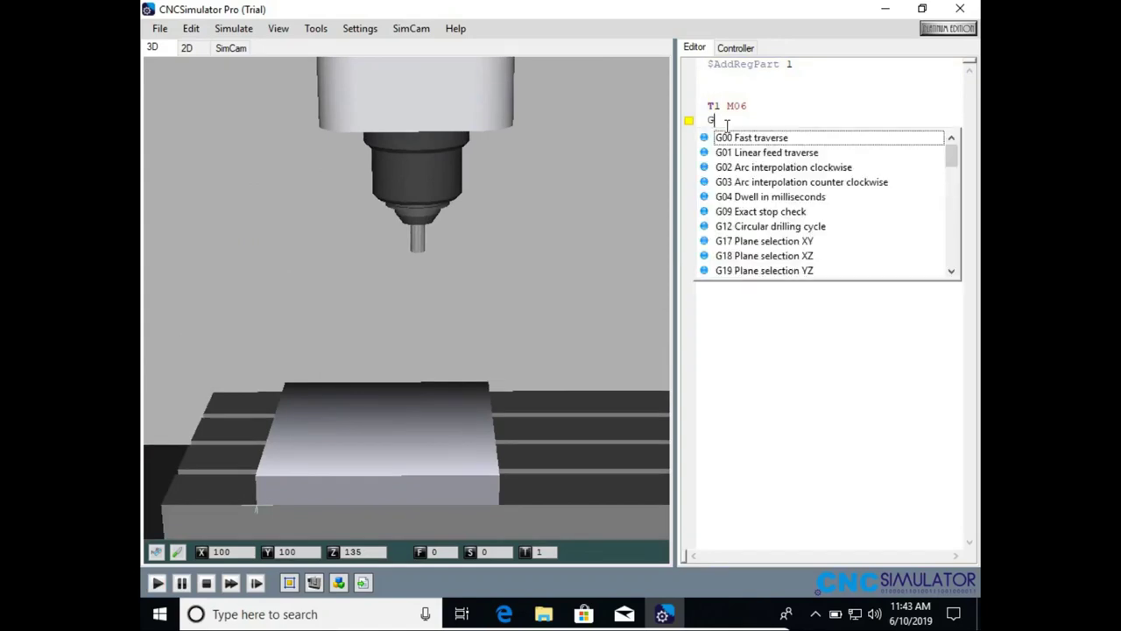
{"action": "type", "text": "0"}
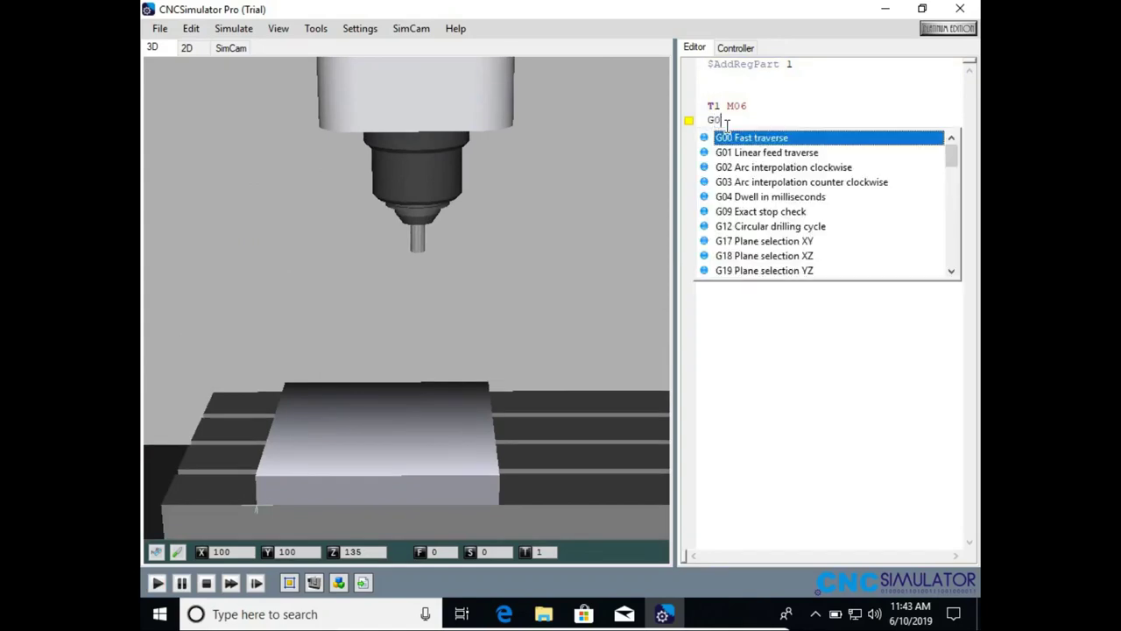
{"action": "type", "text": "0"}
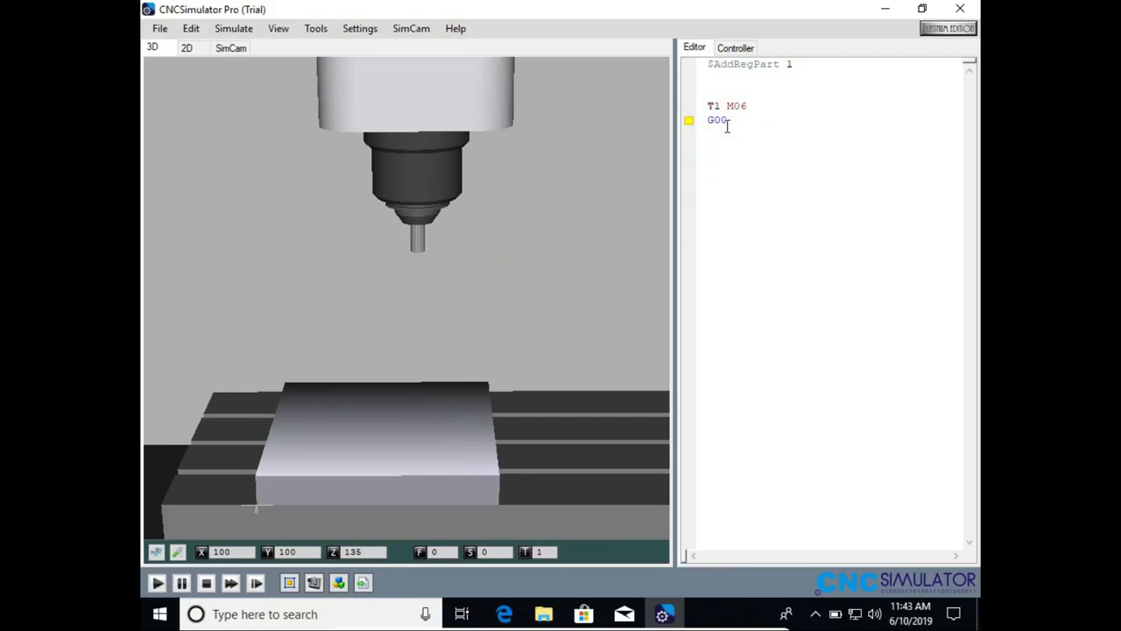
{"action": "type", "text": "X30 "}
{"action": "type", "text": "Y30 Z30"}
- Run the simulation and zoom in to check the rapid move above the workpiece
{"action": "left_click", "coordinate": [158, 582]}
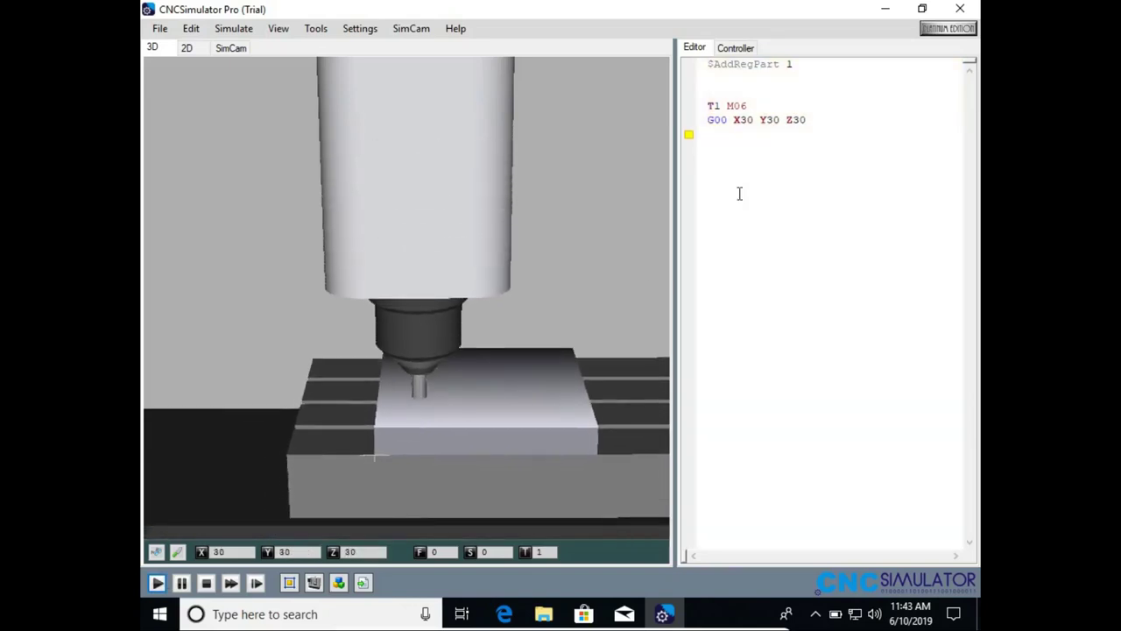
{"action": "left_click_drag", "start_coordinate": [491, 376], "coordinate": [453, 375]}
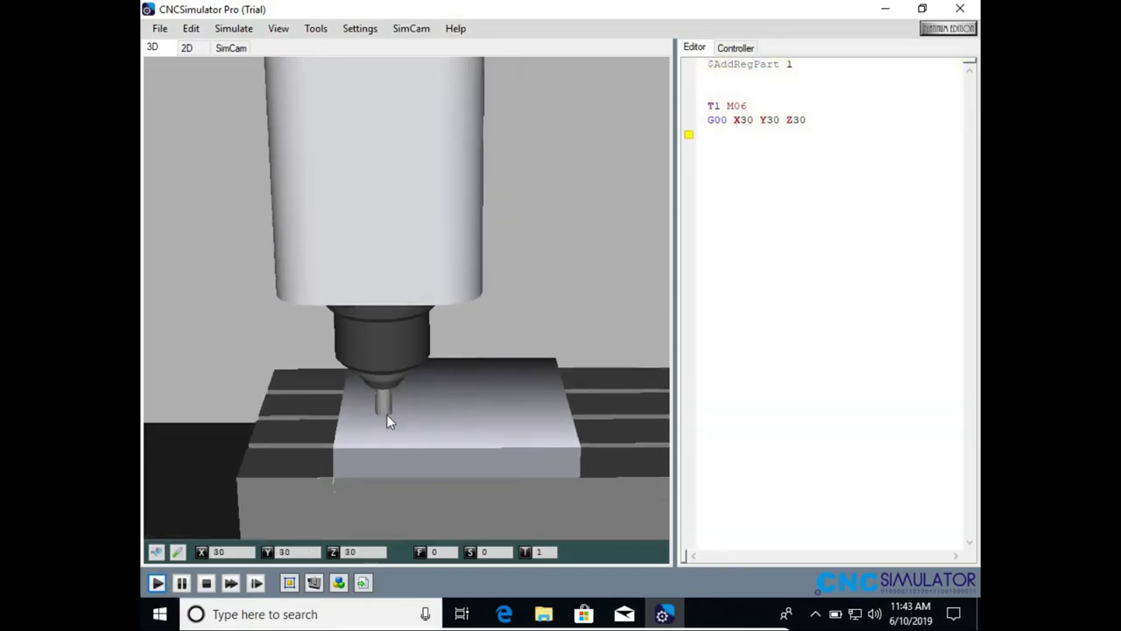
{"action": "scroll", "coordinate": [386, 414], "scroll_direction": "up", "scroll_amount": 3}
- Add G01 Z10 M03 S2000 F300 and run it to plunge the cutter to Z10
{"action": "left_click", "coordinate": [740, 135]}
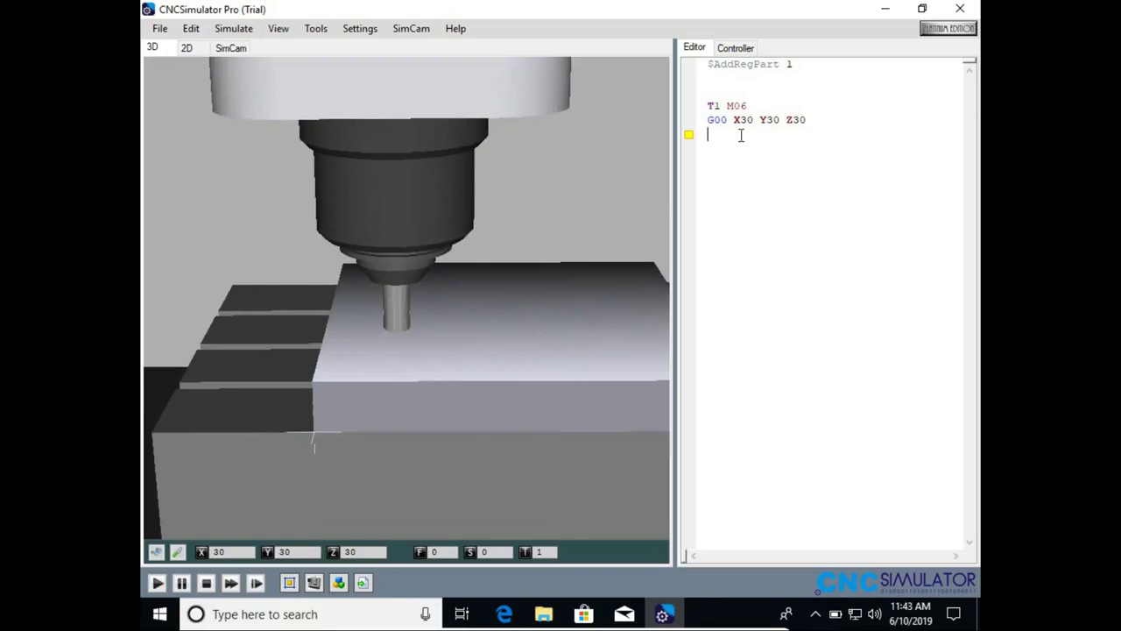
{"action": "type", "text": "G"}
{"action": "type", "text": "01 "}
{"action": "type", "text": "Z10"}
{"action": "type", "text": " M3"}
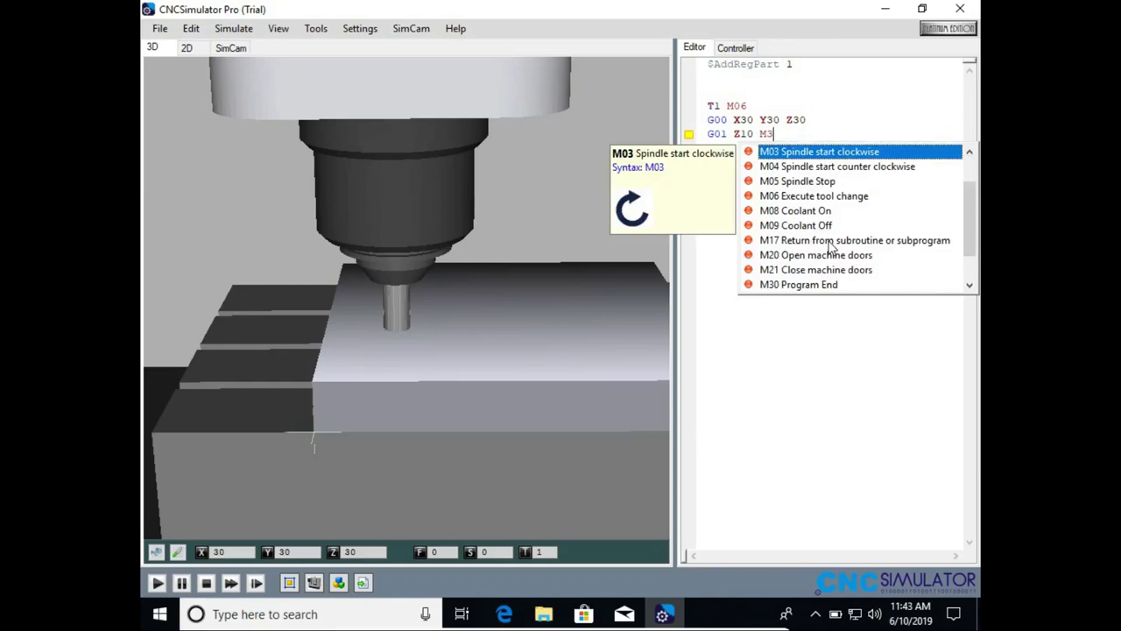
{"action": "key", "text": "Return"}
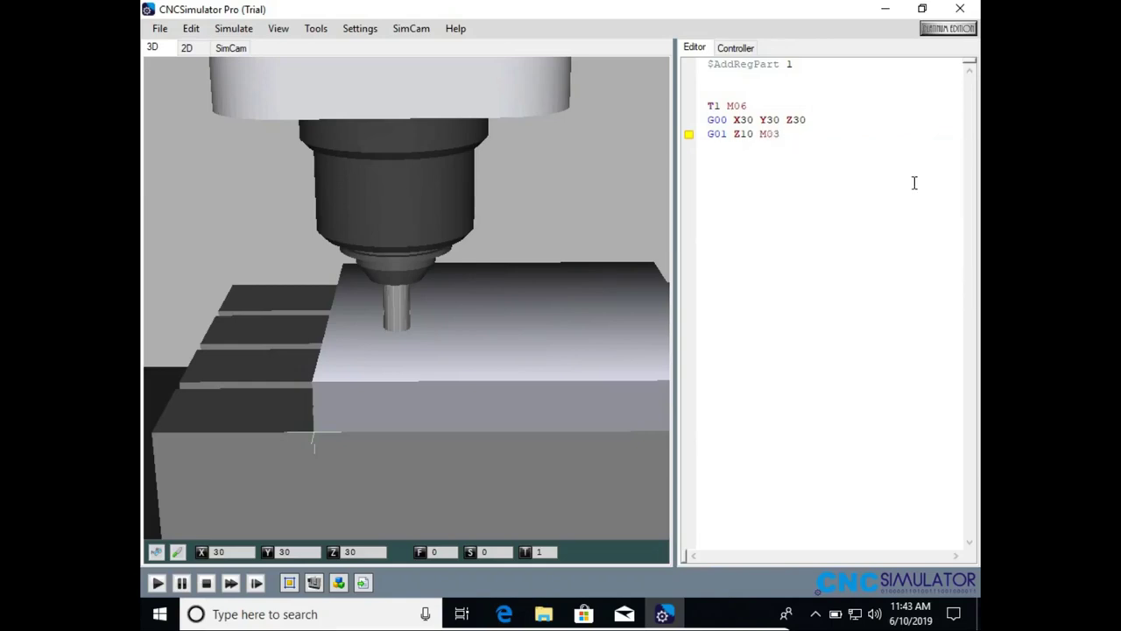
{"action": "type", "text": "S2000 F"}
{"action": "type", "text": "300"}
{"action": "key", "text": "Return"}
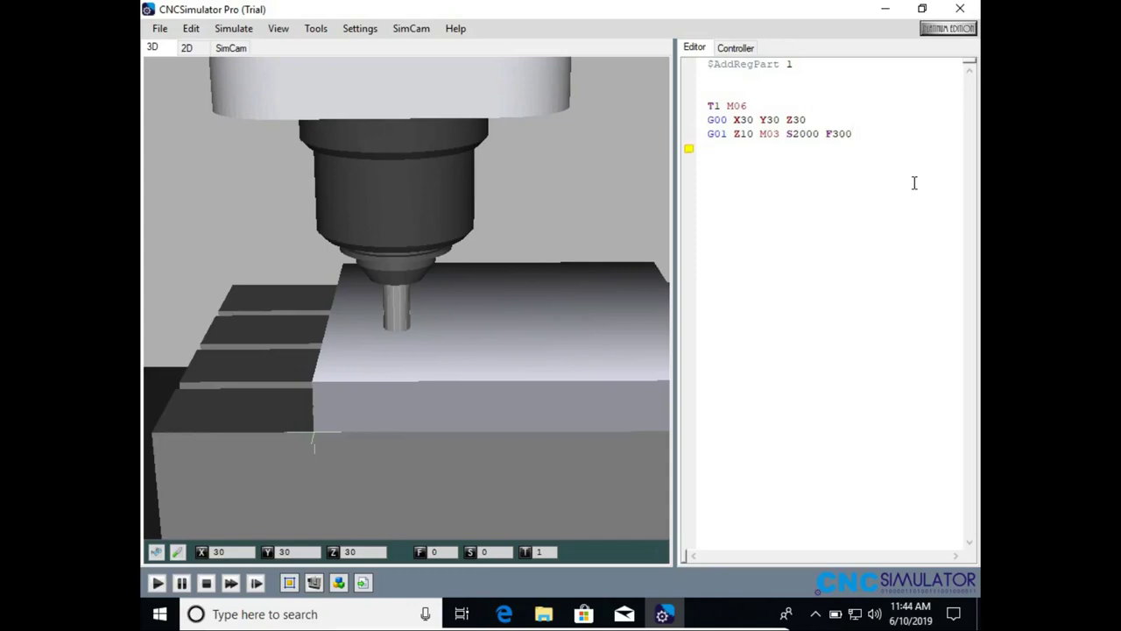
{"action": "left_click", "coordinate": [156, 582]}
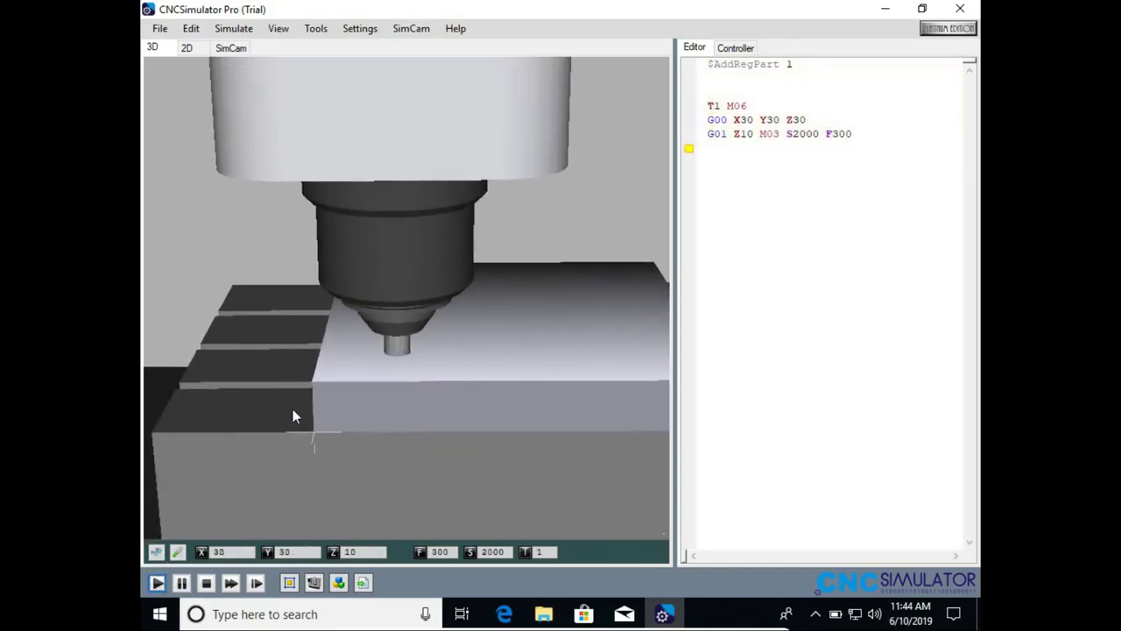
- Add G01 X10 Y30 and G02 X30 Y50 I20 J0, then run to cut them
{"action": "left_click", "coordinate": [732, 161]}
{"action": "type", "text": "G01"}
{"action": "type", "text": " X10 Y30"}
{"action": "key", "text": "Return"}
{"action": "type", "text": "G02"}
{"action": "type", "text": " X30 "}
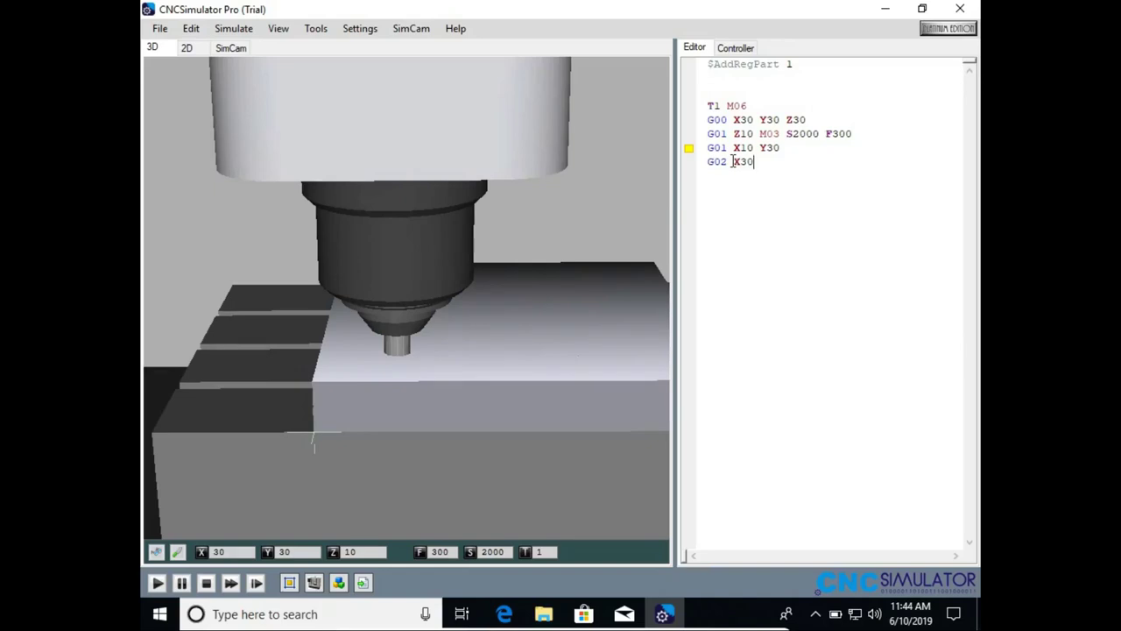
{"action": "type", "text": "Y50"}
{"action": "type", "text": " I20 "}
{"action": "type", "text": "J0"}
{"action": "left_click", "coordinate": [157, 583]}
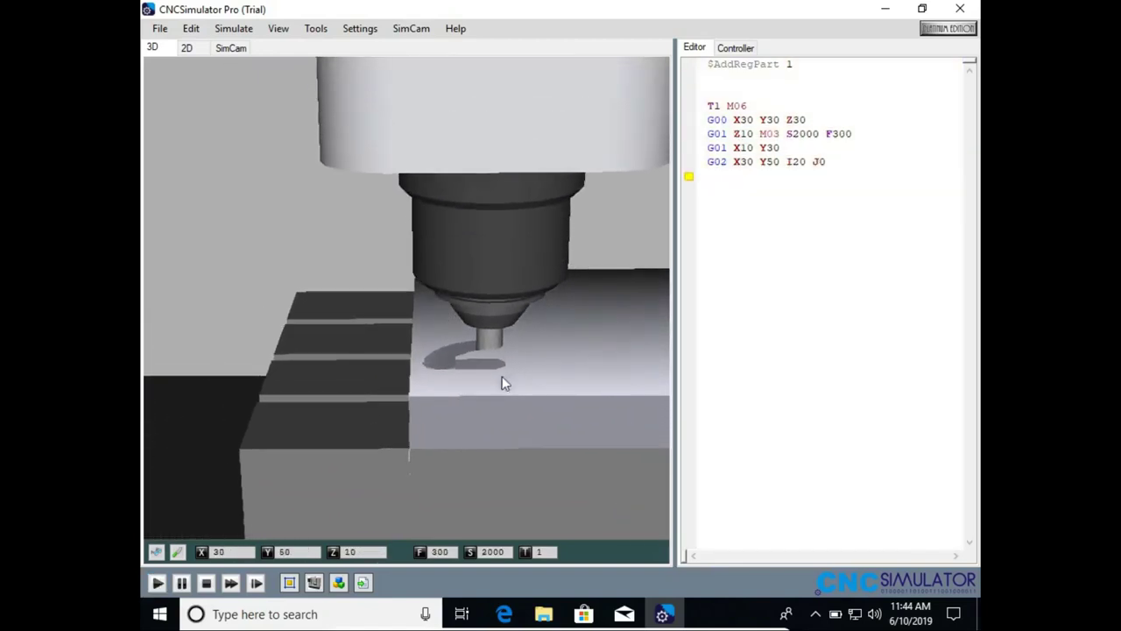
- Add the counterclockwise arc G03 X40 Y60 I0 J10 on the next line
{"action": "left_click", "coordinate": [785, 187]}
{"action": "type", "text": "G03"}
{"action": "type", "text": " X40"}
{"action": "type", "text": "Y60 "}
{"action": "type", "text": "I0 "}
{"action": "type", "text": "J10"}
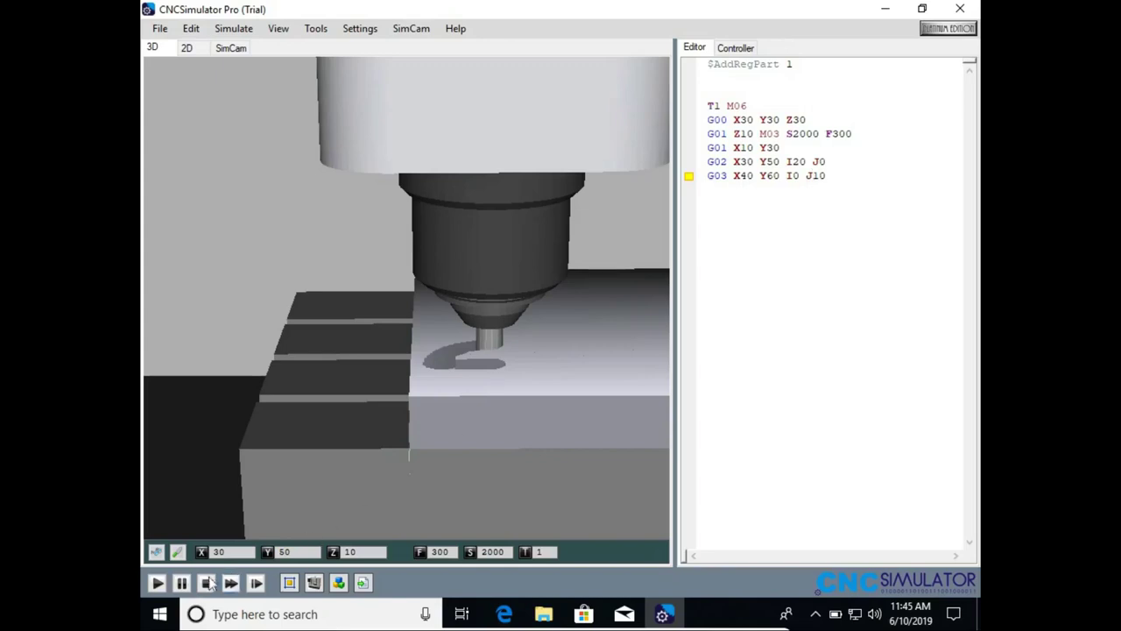
- Add the arc G02 X60 Y80 I20 J0, rerun the simulation, and begin the next line G01 X80
{"action": "left_click", "coordinate": [157, 583]}
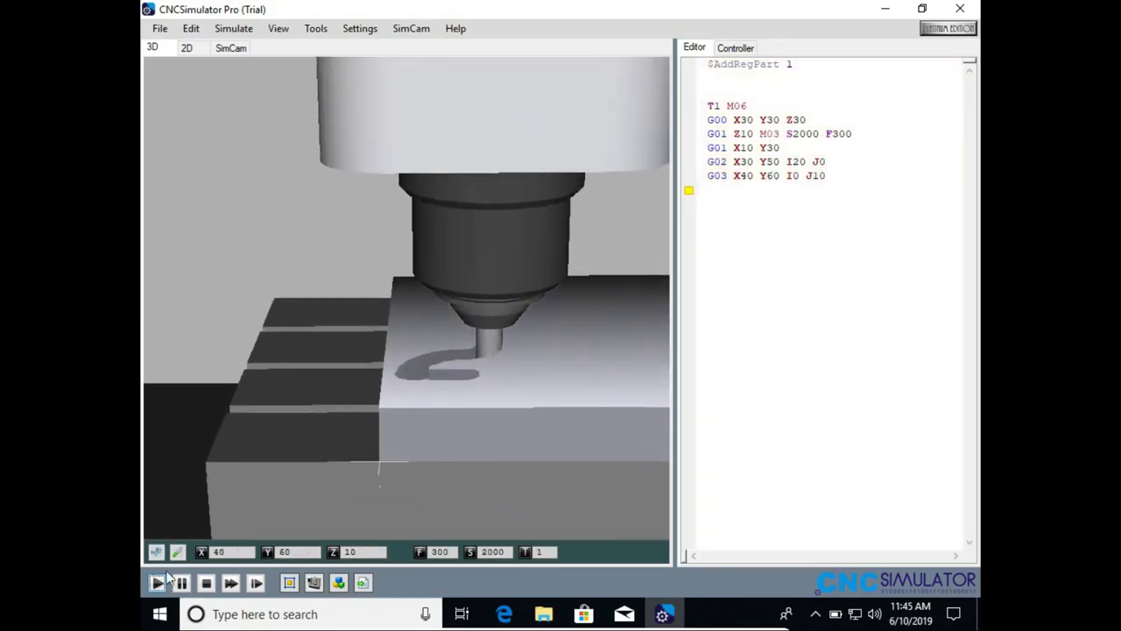
{"action": "mouse_move", "coordinate": [481, 386]}
{"action": "left_mouse_down"}
{"action": "mouse_move", "coordinate": [476, 445]}
{"action": "mouse_move", "coordinate": [468, 381]}
{"action": "mouse_move", "coordinate": [488, 430]}
{"action": "mouse_move", "coordinate": [628, 412]}
{"action": "mouse_move", "coordinate": [640, 391]}
{"action": "mouse_move", "coordinate": [606, 395]}
{"action": "mouse_move", "coordinate": [509, 342]}
{"action": "mouse_move", "coordinate": [399, 341]}
{"action": "mouse_move", "coordinate": [401, 355]}
{"action": "left_mouse_up"}
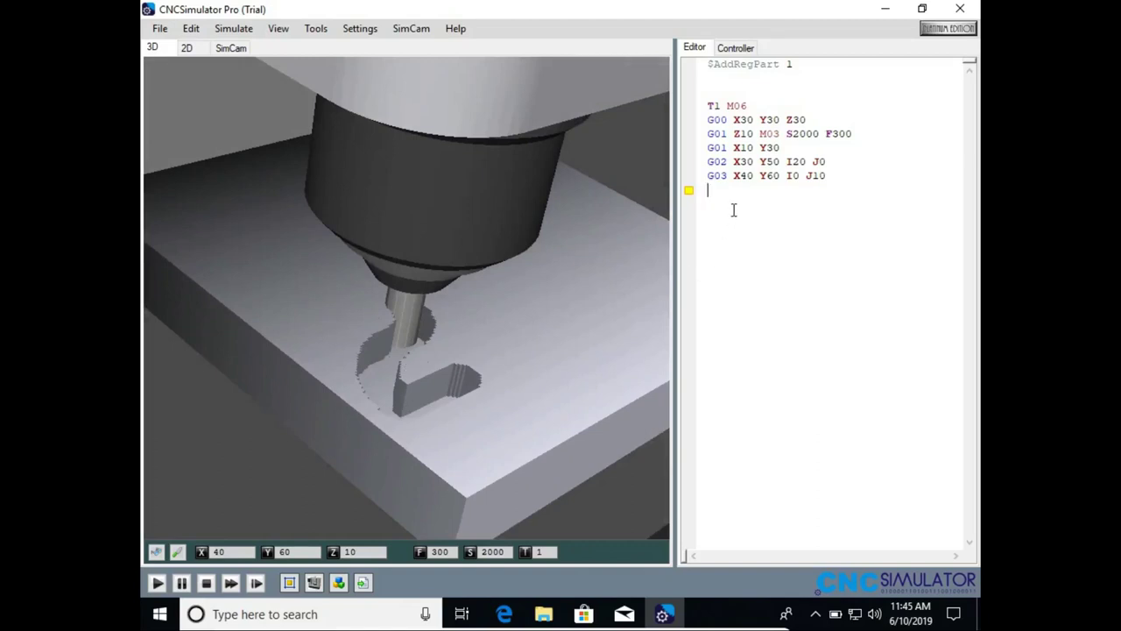
{"action": "type", "text": "G"}
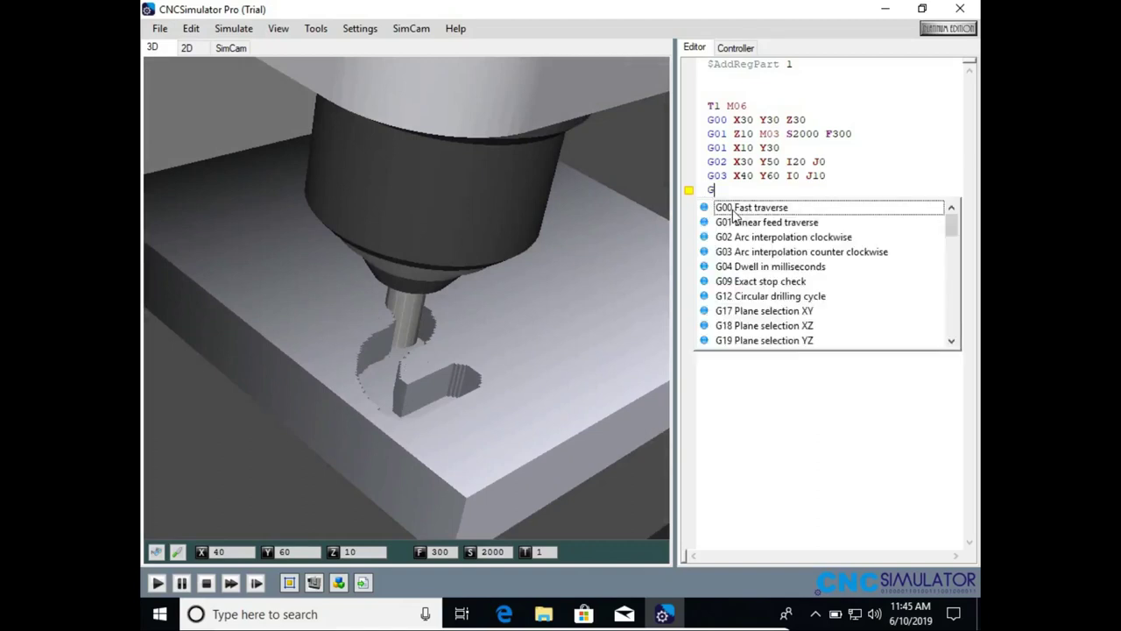
{"action": "type", "text": "02"}
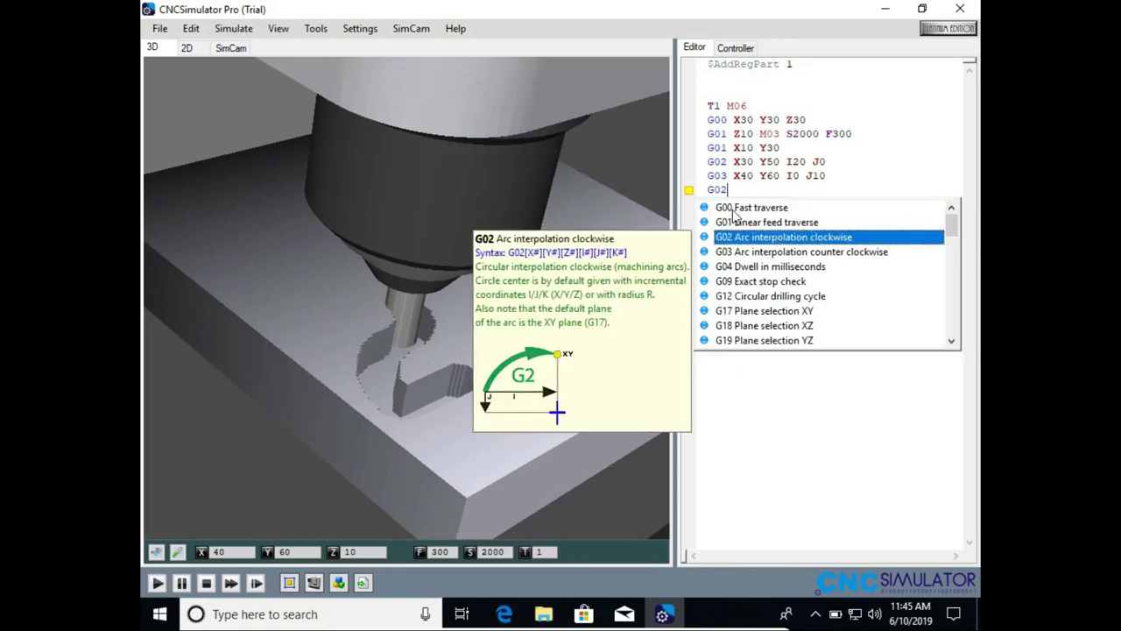
{"action": "type", "text": " X60 Y80 "}
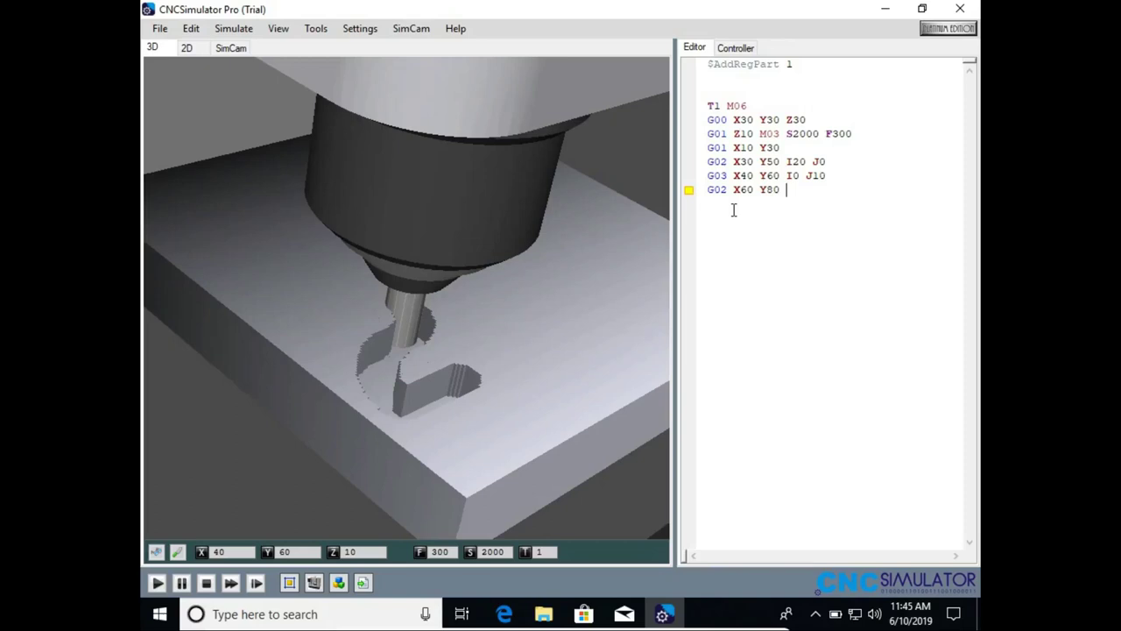
{"action": "type", "text": "I20 J0"}
{"action": "left_click", "coordinate": [156, 583]}
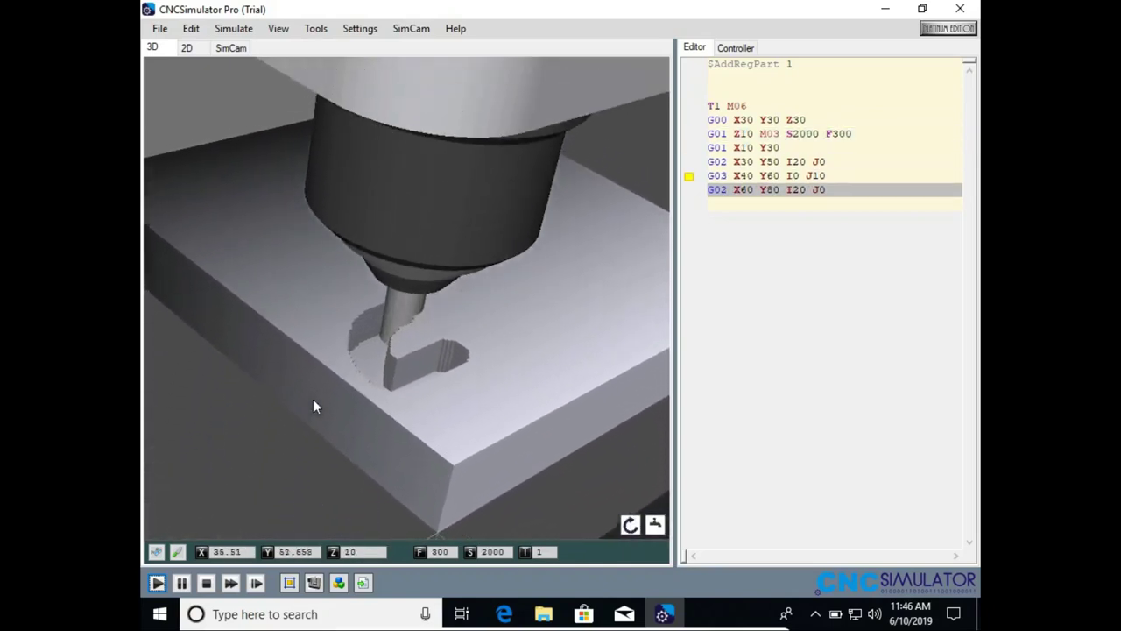
{"action": "left_click", "coordinate": [716, 205]}
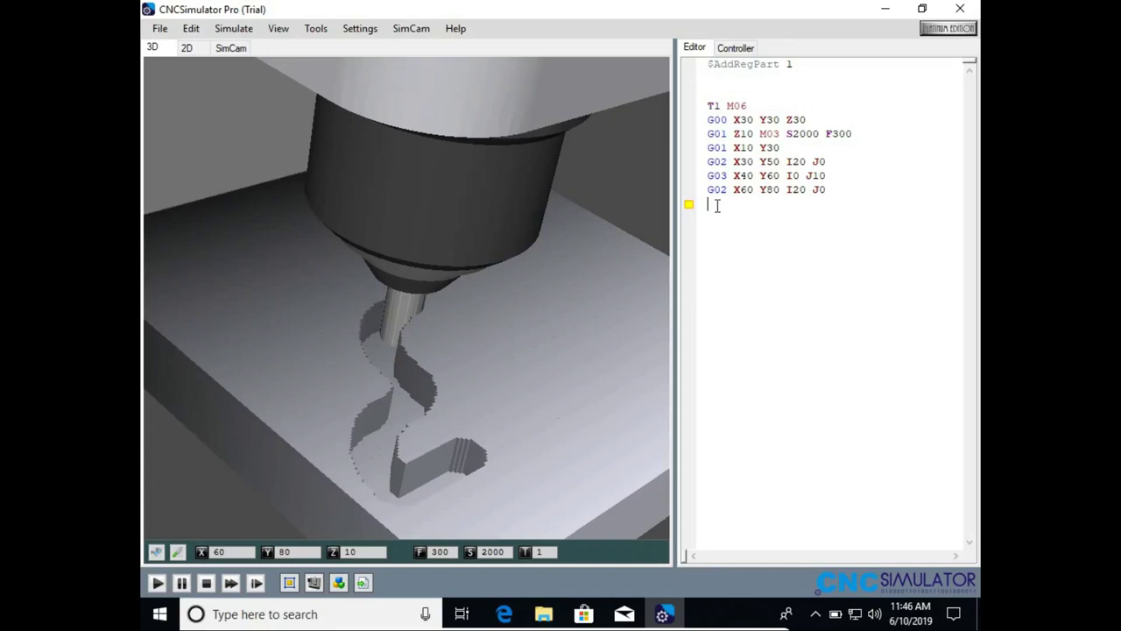
{"action": "type", "text": "G"}
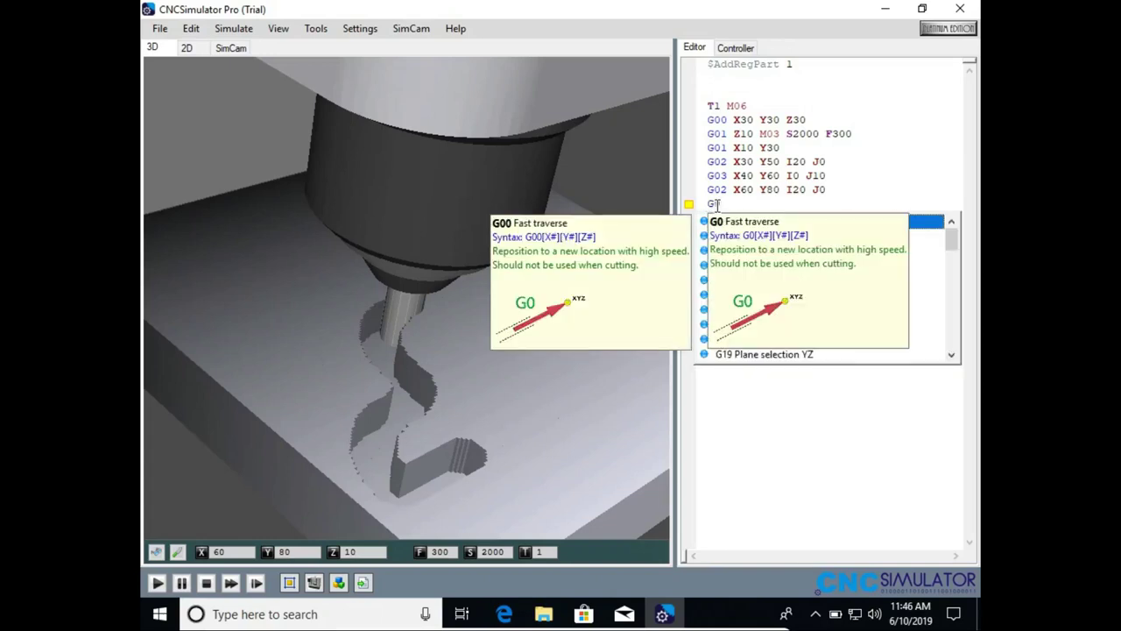
{"action": "type", "text": "01"}
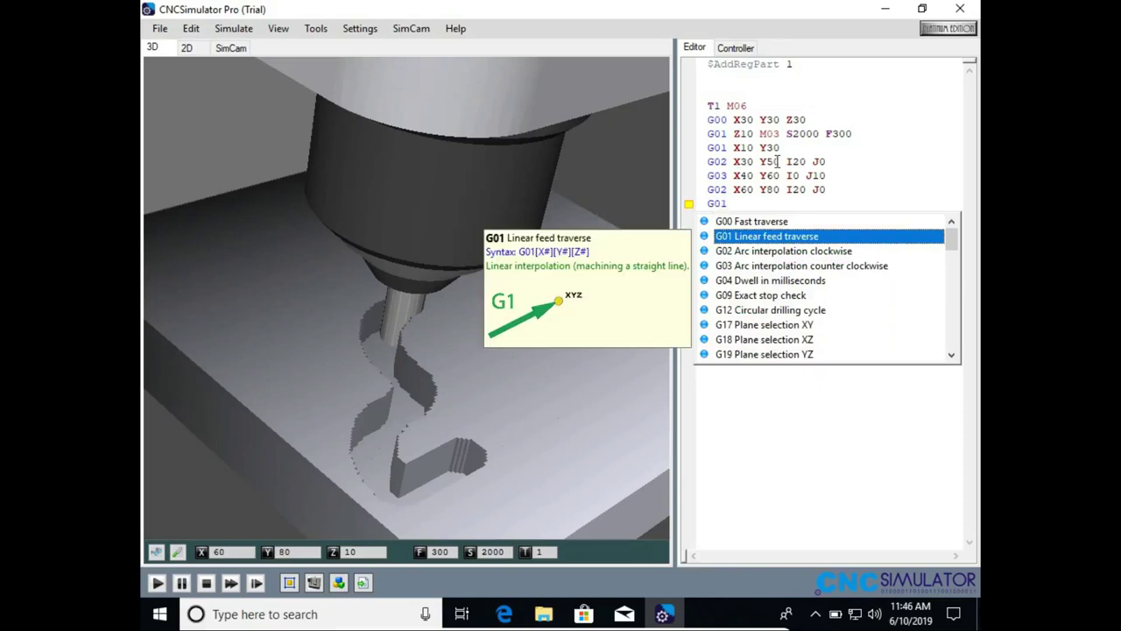
{"action": "type", "text": " X80"}
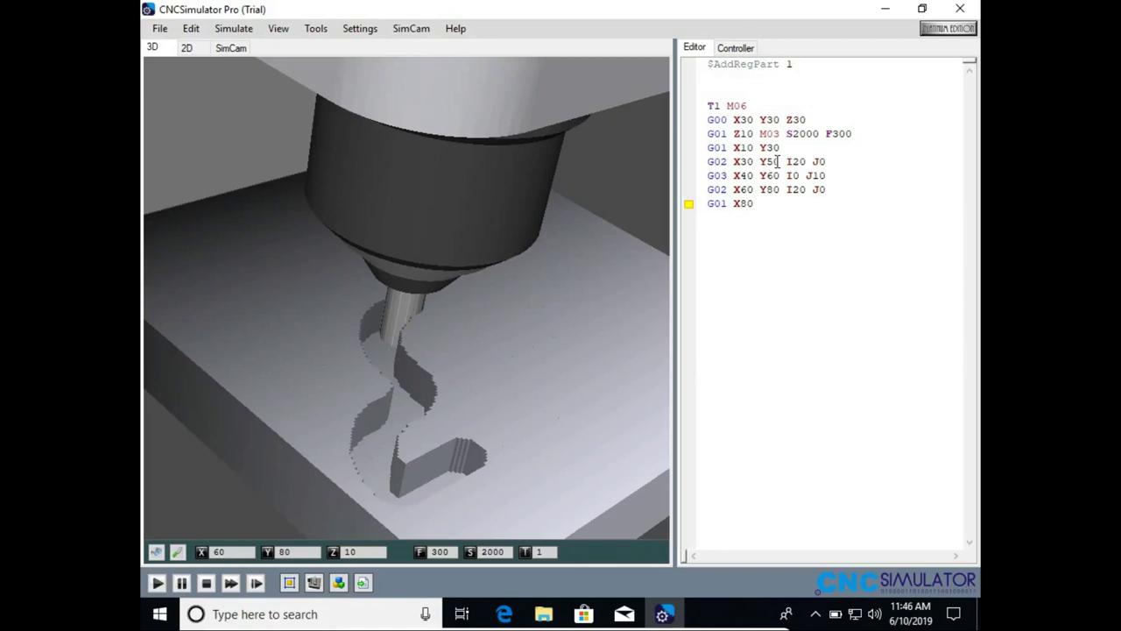
- Finish the G01 X80 line, discard a stray G02, and rerun the simulation
{"action": "key", "text": "Return"}
{"action": "type", "text": "G02"}
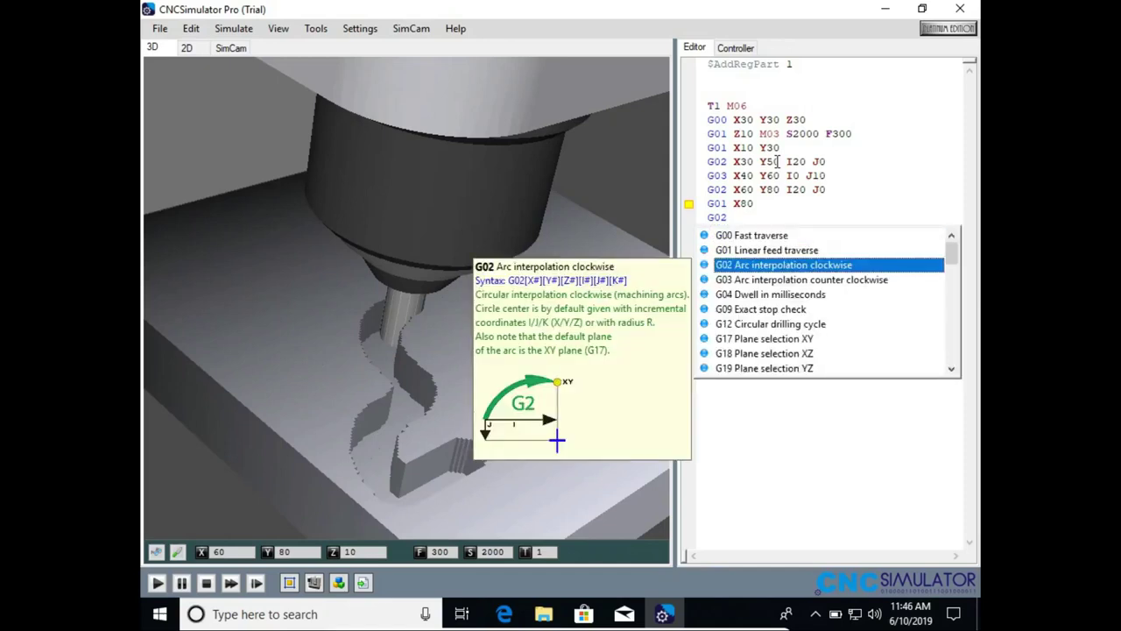
{"action": "key", "text": "BackSpace"}
{"action": "key", "text": "BackSpace"}
{"action": "key", "text": "BackSpace"}
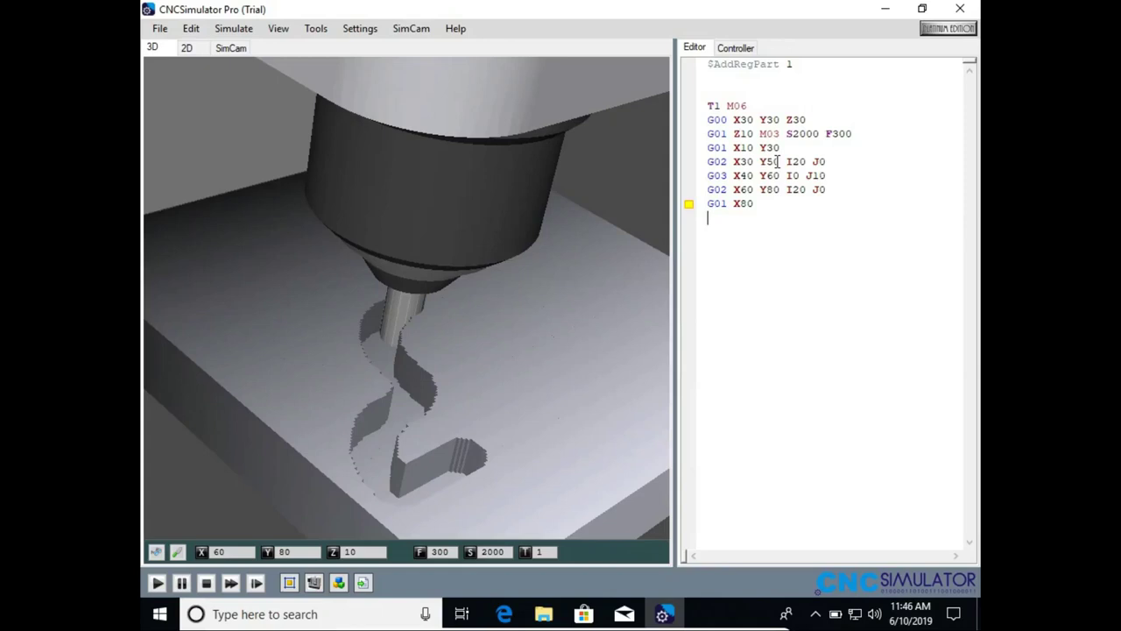
{"action": "left_click", "coordinate": [154, 582]}
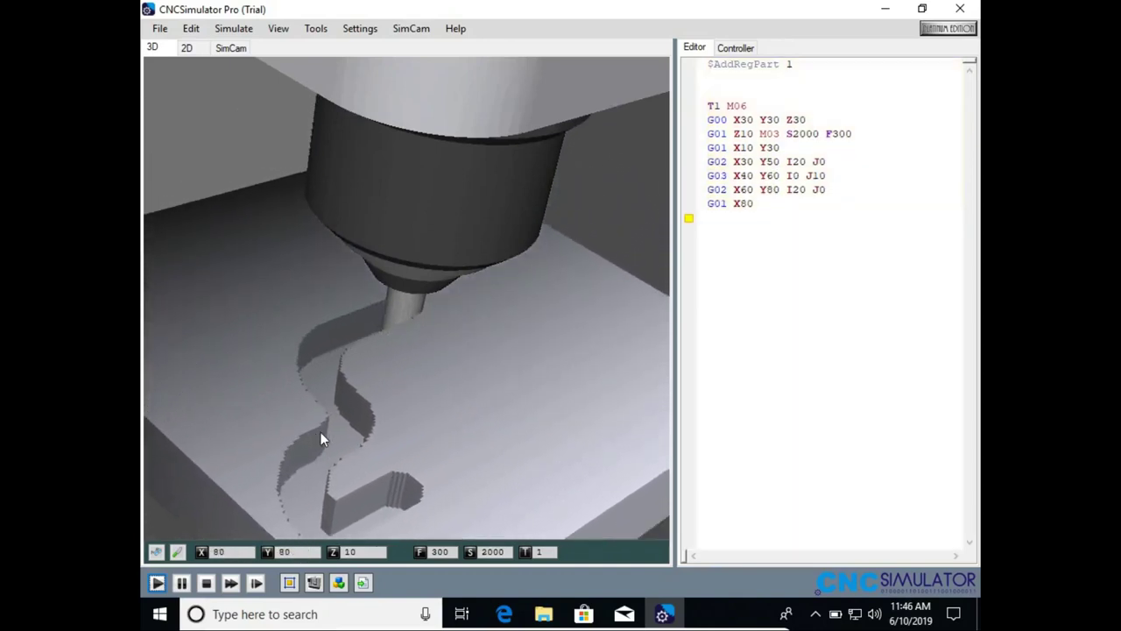
- Append the arc G02 X100 Y60 I0 J-20 and rerun the simulation
{"action": "left_click", "coordinate": [740, 237]}
{"action": "type", "text": "G02 "}
{"action": "type", "text": "X"}
{"action": "type", "text": "100 "}
{"action": "type", "text": "Y60"}
{"action": "type", "text": " I"}
{"action": "type", "text": "0 "}
{"action": "type", "text": "J-20"}
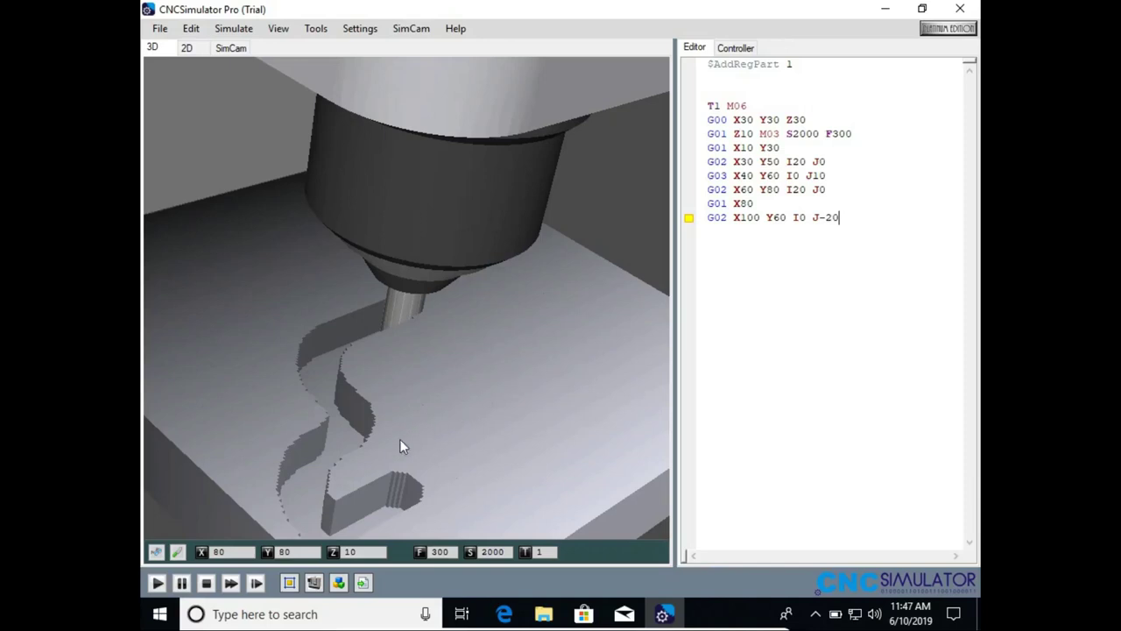
{"action": "left_click", "coordinate": [158, 582]}
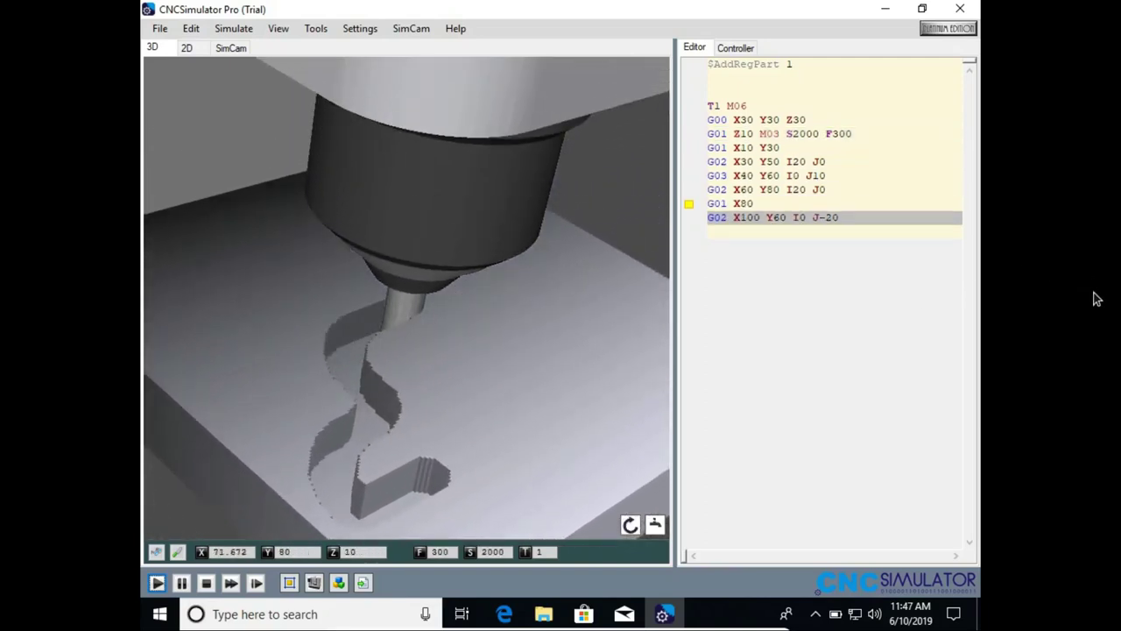
- Append G01 Y50 and the arc G02 X120 Y30 I0 J-20, then simulate
{"action": "left_click", "coordinate": [751, 246]}
{"action": "type", "text": "G01 Y50"}
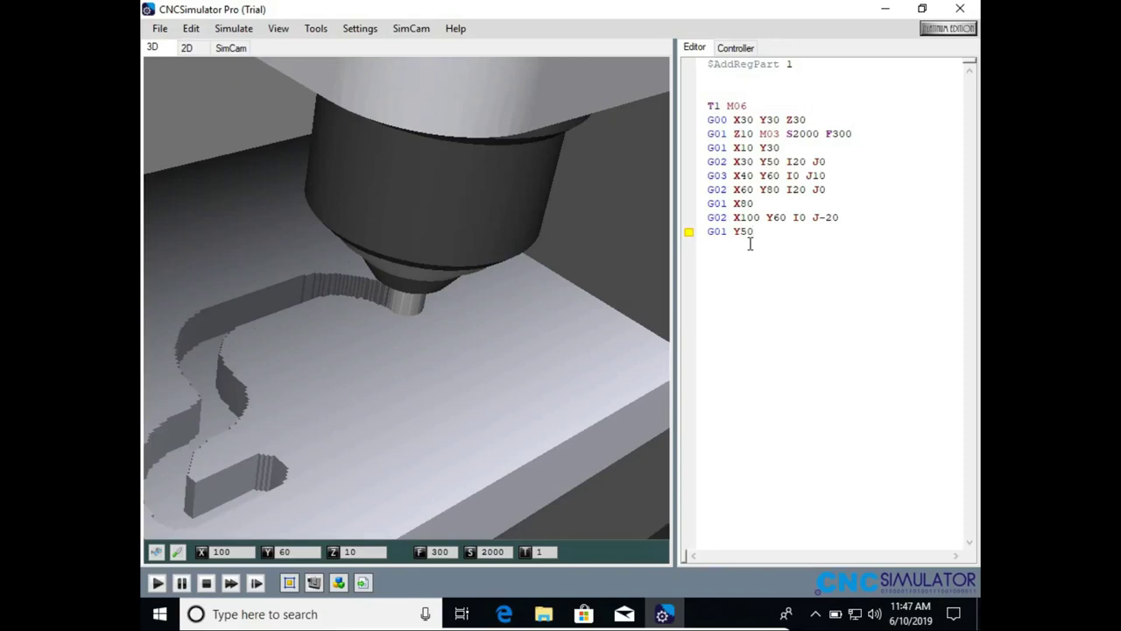
{"action": "key", "text": "Return"}
{"action": "type", "text": "G02 "}
{"action": "type", "text": "X110 "}
{"action": "type", "text": "Y30"}
{"action": "type", "text": " I"}
{"action": "type", "text": "0 "}
{"action": "type", "text": "J"}
{"action": "type", "text": "-20"}
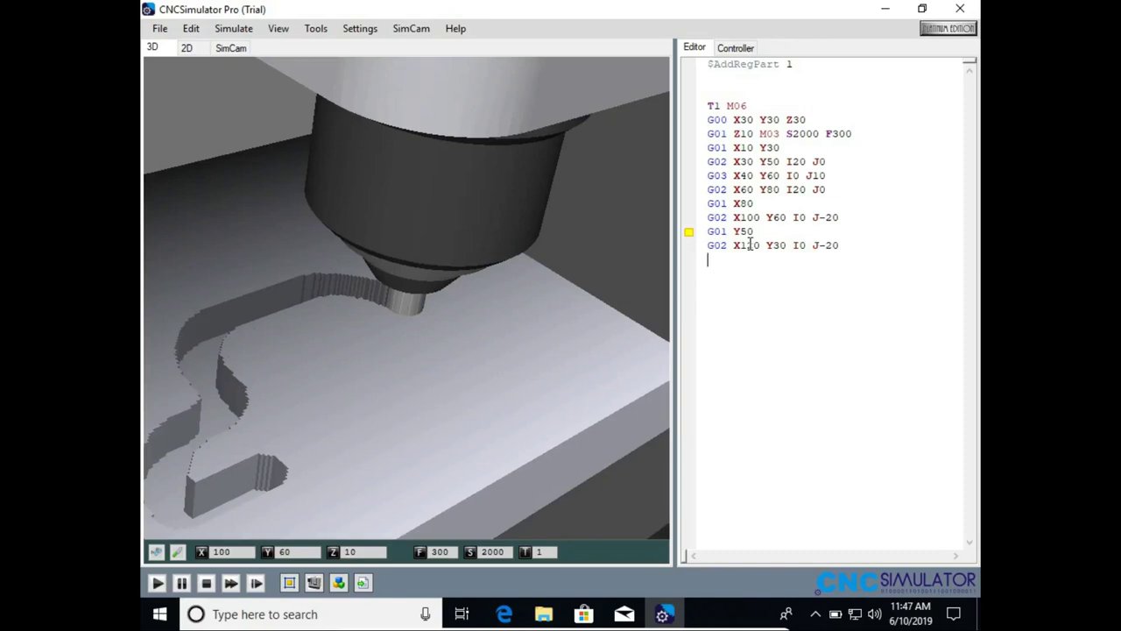
{"action": "left_click", "coordinate": [157, 584]}
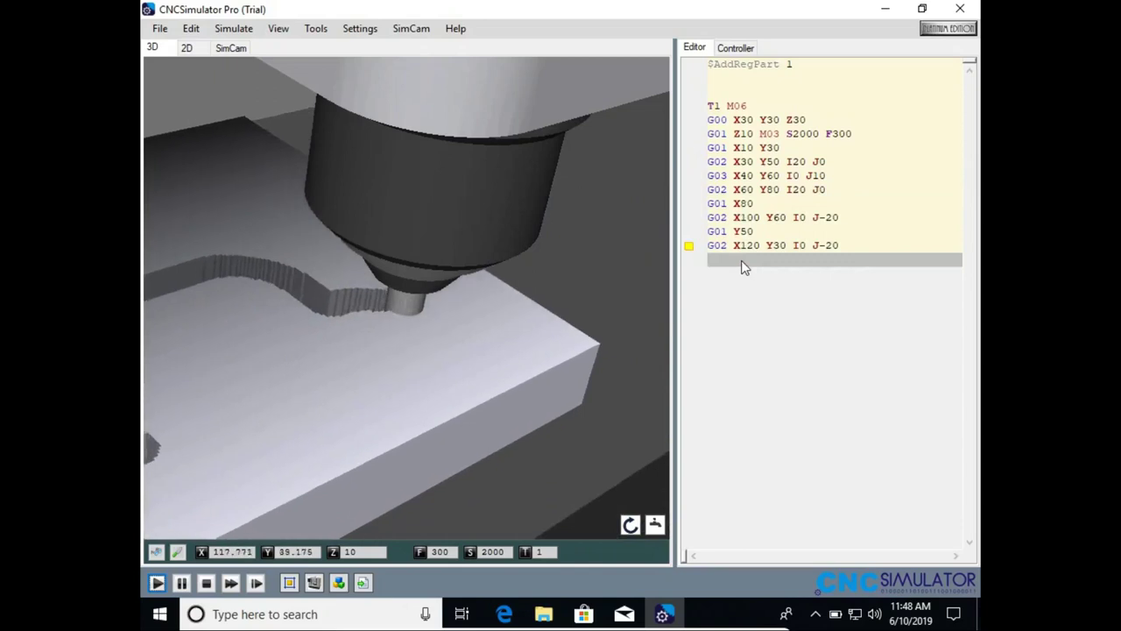
- Add the straight move G01 X100 and rerun the simulation
{"action": "type", "text": "G01 X100"}
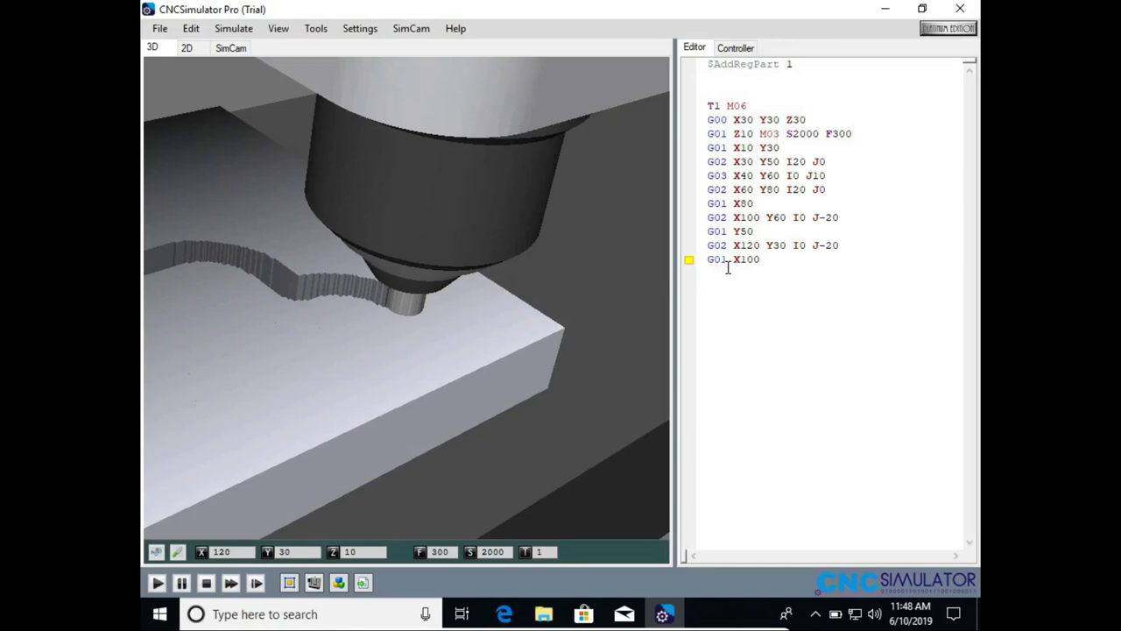
{"action": "key", "text": "Return"}
{"action": "left_click", "coordinate": [158, 584]}
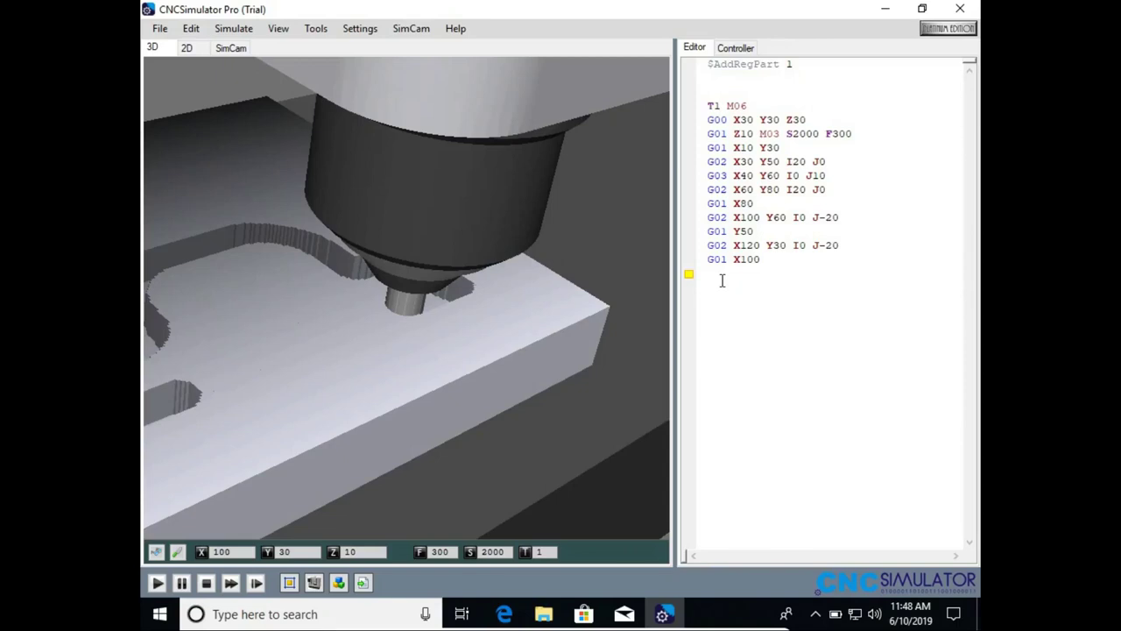
- Type the move G01 X80 Y30 I-10 J0 and begin another G01 line
{"action": "type", "text": "G0"}
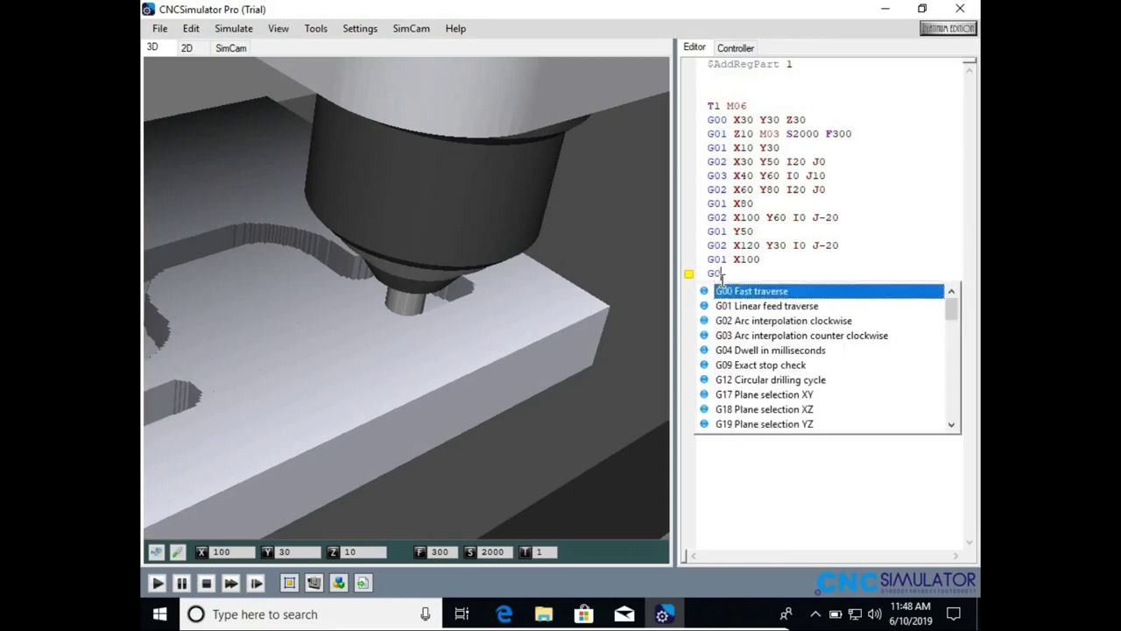
{"action": "type", "text": "1"}
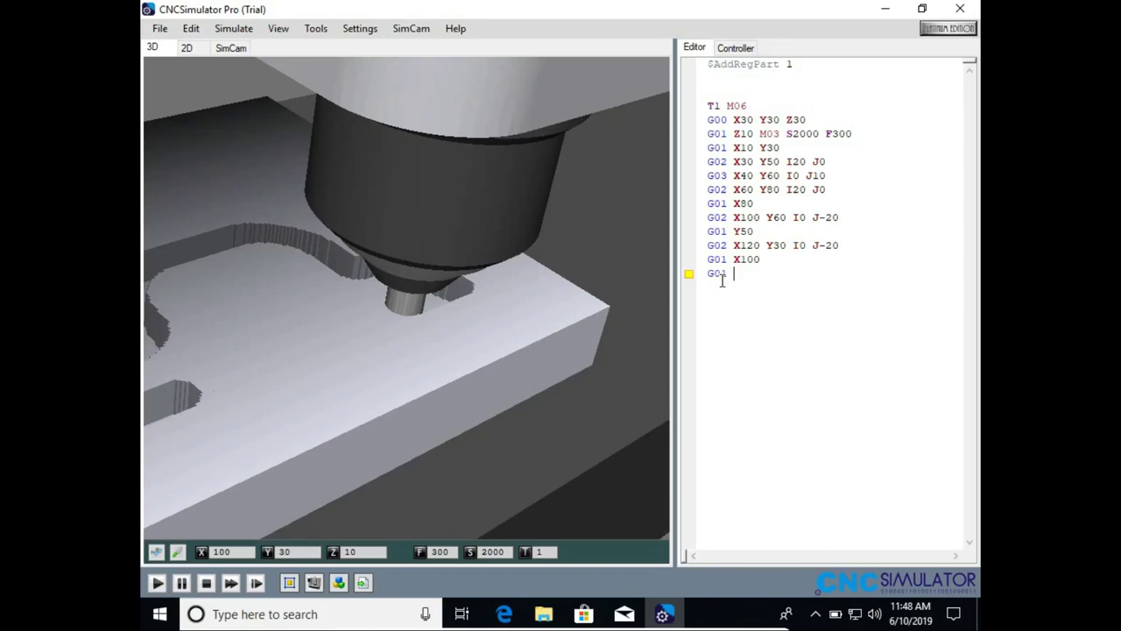
{"action": "type", "text": "X"}
{"action": "type", "text": "80 "}
{"action": "type", "text": "Y30 I-"}
{"action": "type", "text": "10 "}
{"action": "type", "text": "J0"}
{"action": "key", "text": "Return"}
{"action": "type", "text": "G01"}
- Correct the move to G02, delete the leftover G01 line, and rerun the simulation
{"action": "left_click", "coordinate": [157, 583]}
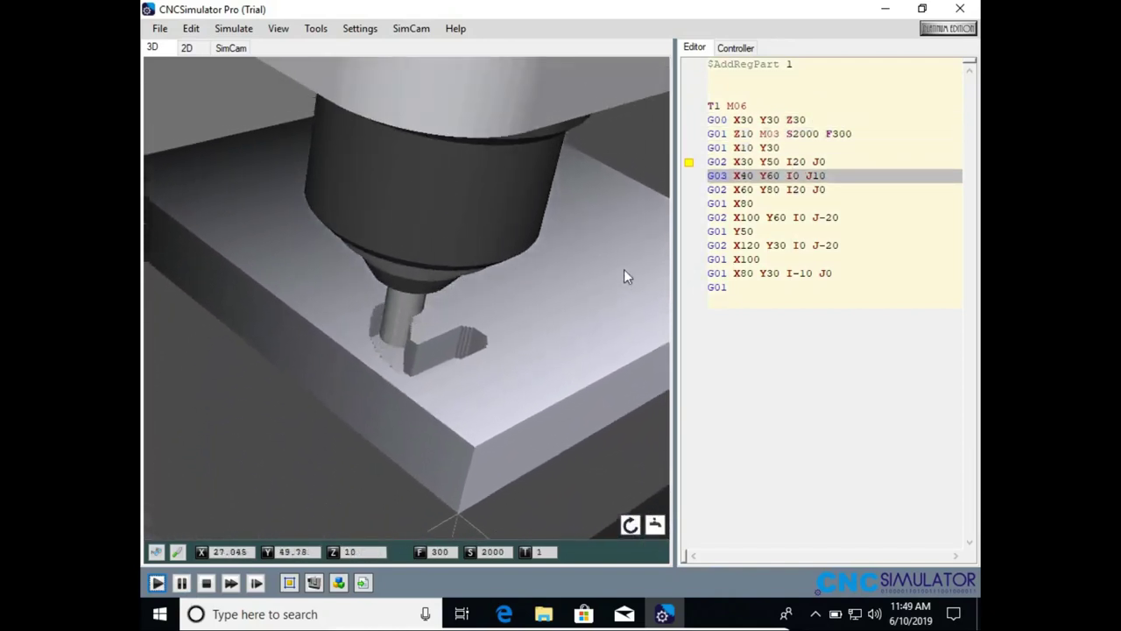
{"action": "left_click", "coordinate": [206, 583]}
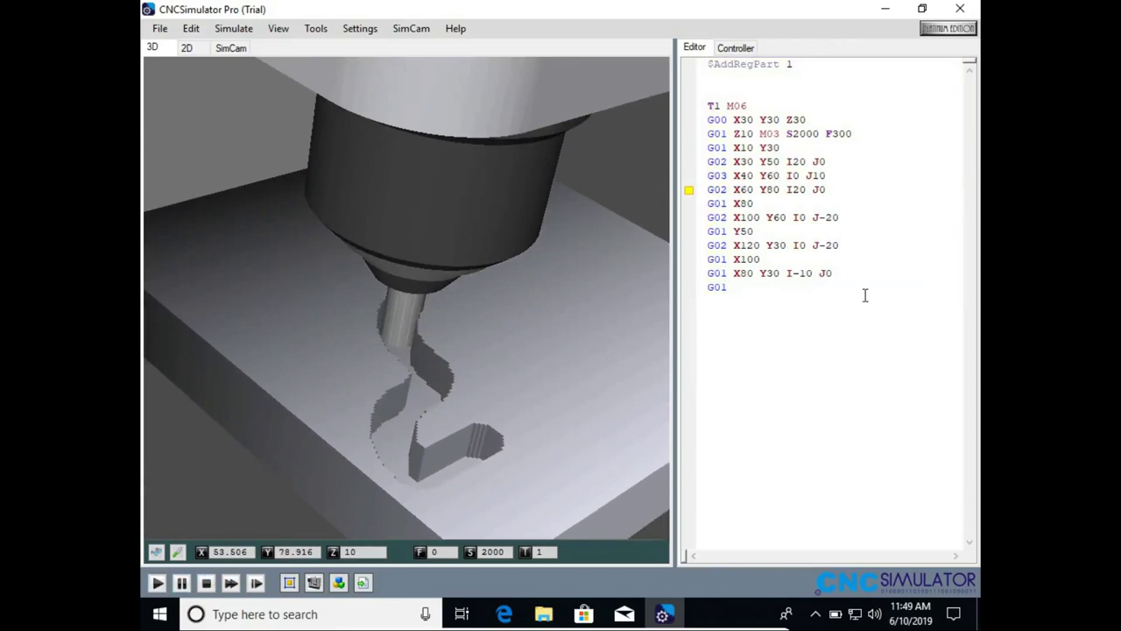
{"action": "key", "text": "BackSpace"}
{"action": "type", "text": "2"}
{"action": "left_click", "coordinate": [786, 296]}
{"action": "key", "text": "BackSpace"}
{"action": "key", "text": "BackSpace"}
{"action": "key", "text": "BackSpace"}
{"action": "key", "text": "BackSpace"}
{"action": "left_click", "coordinate": [158, 584]}
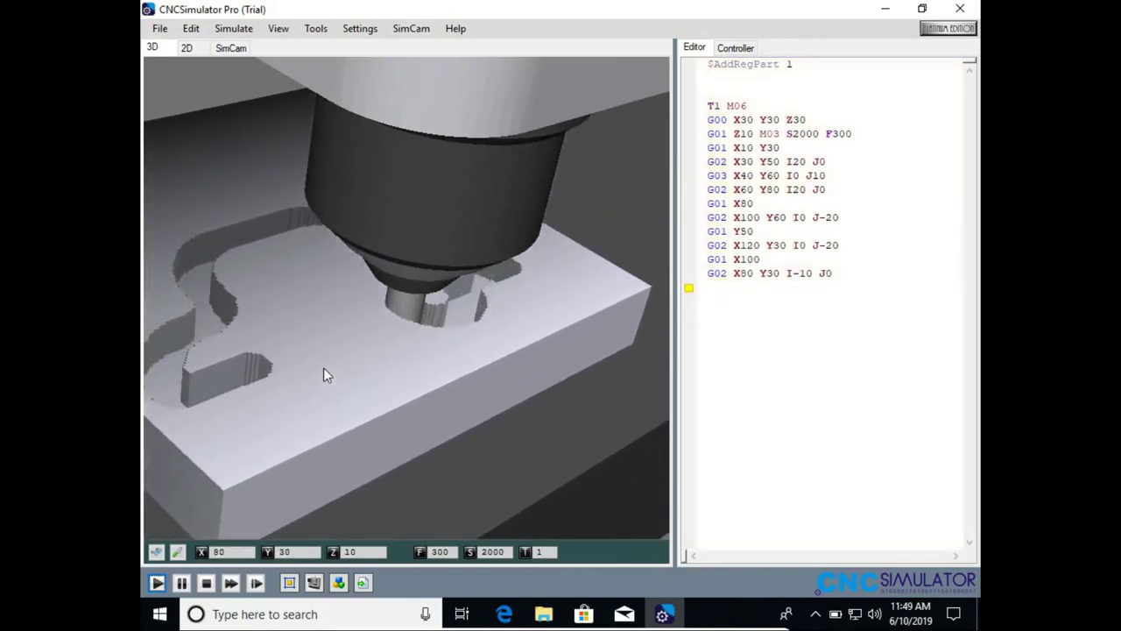
- Append G01 X50 and G02 X30 Y30 I-10 J0 to close the groove, then simulate
{"action": "left_click", "coordinate": [762, 293]}
{"action": "type", "text": "G01"}
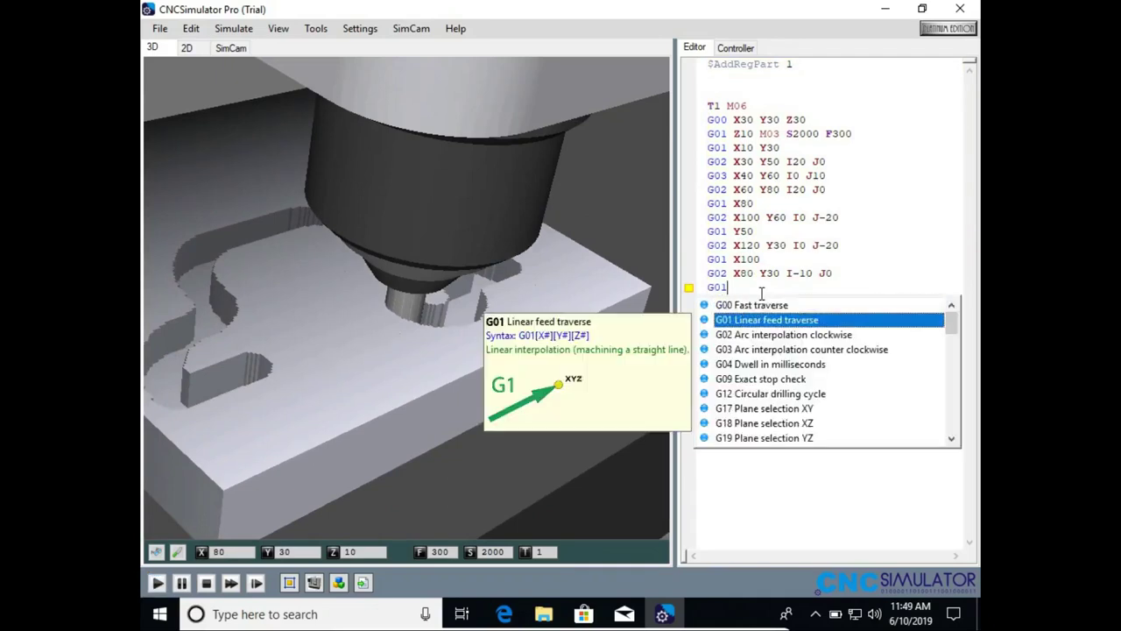
{"action": "type", "text": " X50"}
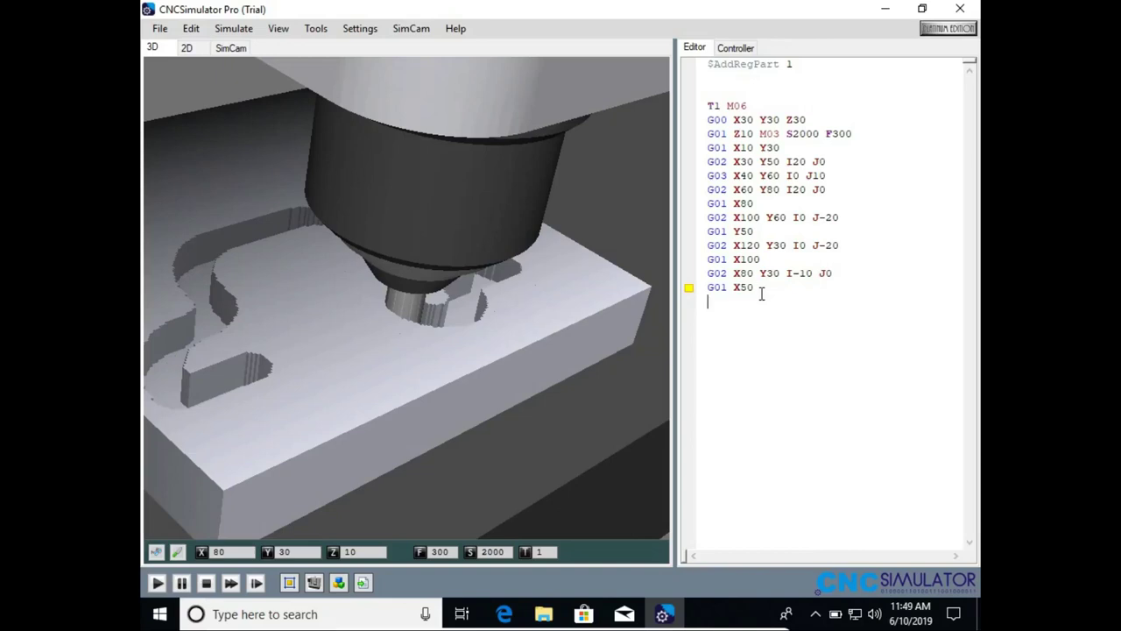
{"action": "type", "text": "G02"}
{"action": "type", "text": "X30"}
{"action": "type", "text": "Y30"}
{"action": "type", "text": " I-10 "}
{"action": "type", "text": "J0"}
{"action": "key", "text": "Return"}
{"action": "left_click", "coordinate": [156, 582]}
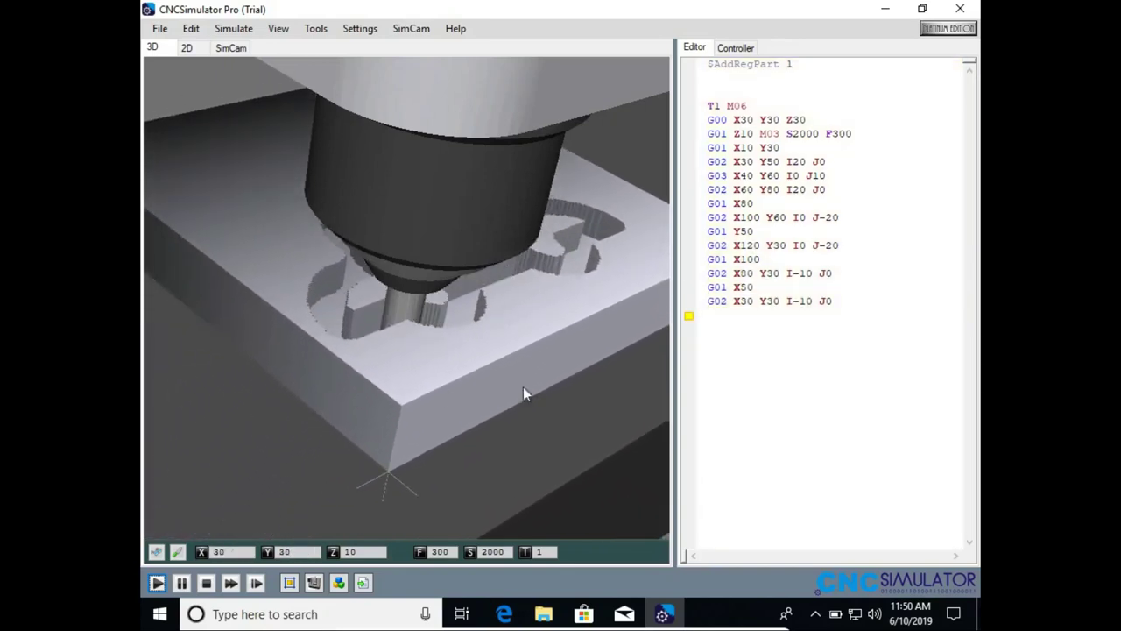
- End the program with G00 Z10 and M30, then run the full simulation
{"action": "left_click", "coordinate": [723, 315]}
{"action": "type", "text": "G"}
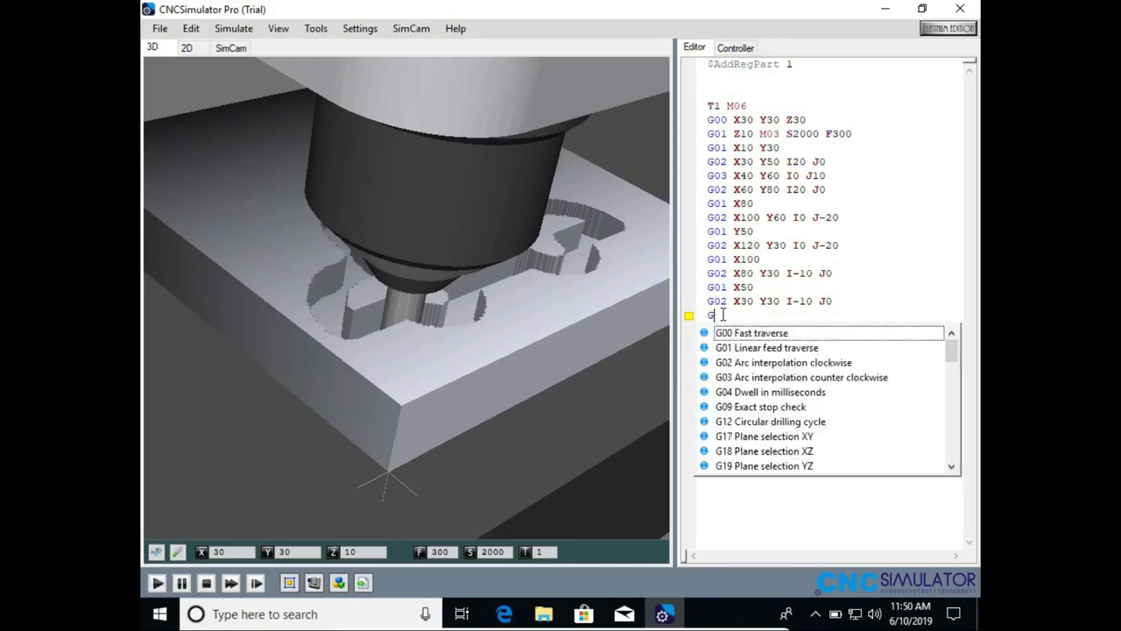
{"action": "type", "text": "00"}
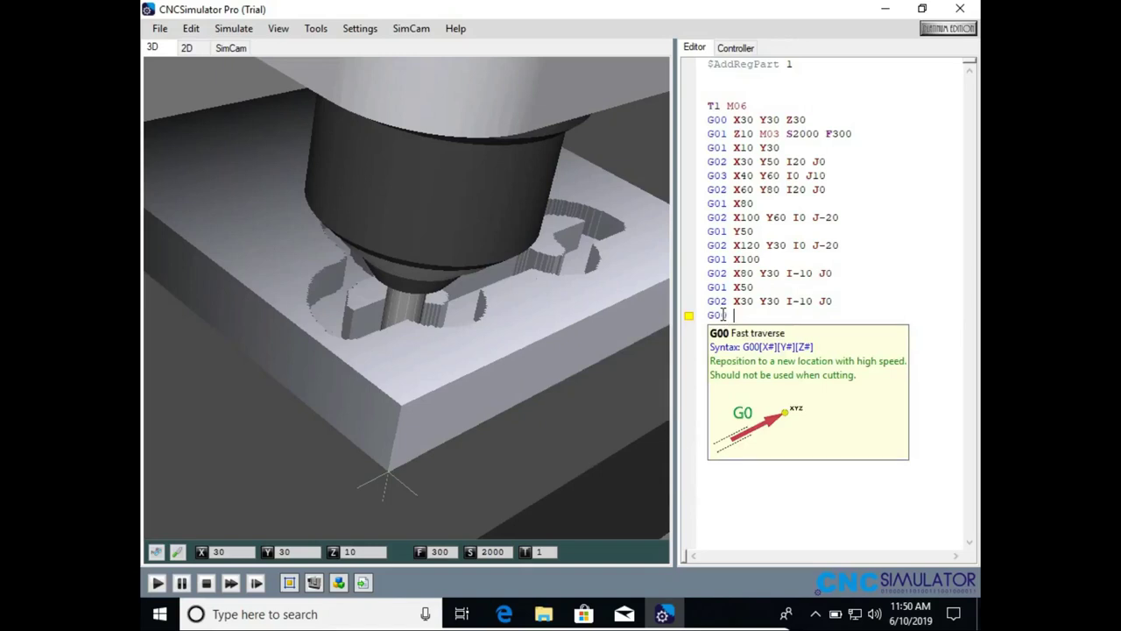
{"action": "type", "text": " Z10 "}
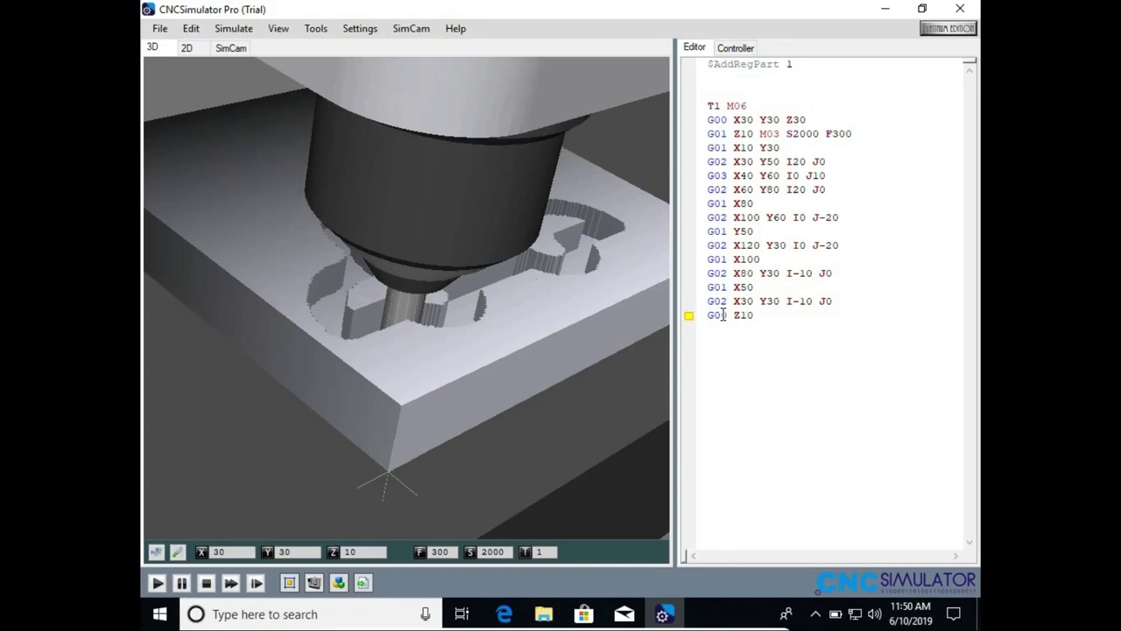
{"action": "type", "text": "M30"}
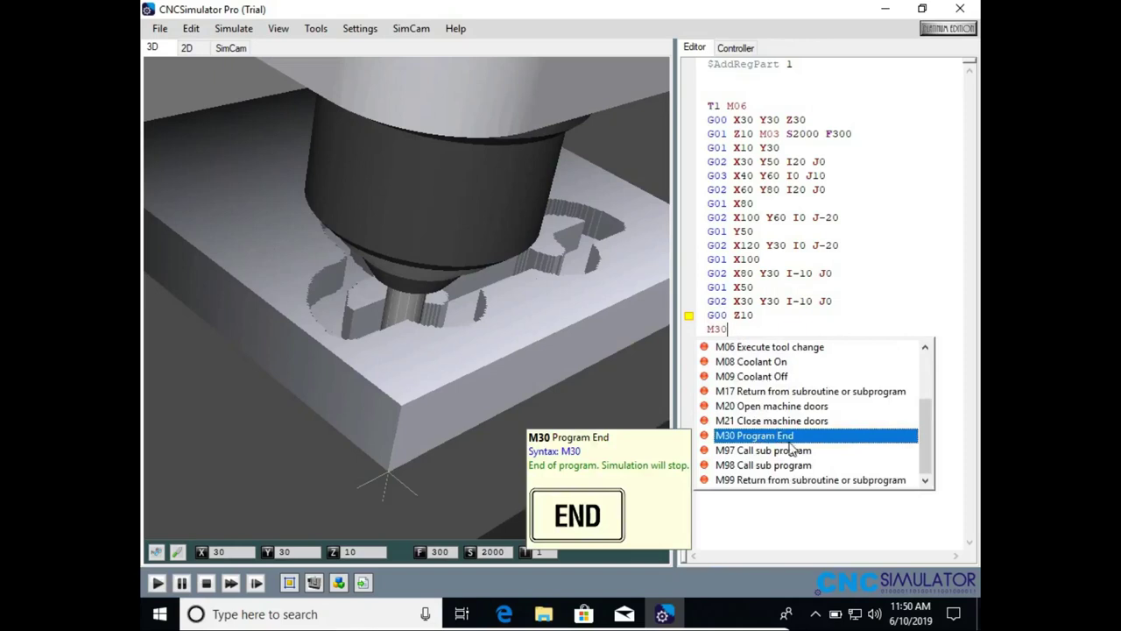
{"action": "key", "text": "Escape"}
{"action": "left_click", "coordinate": [157, 583]}
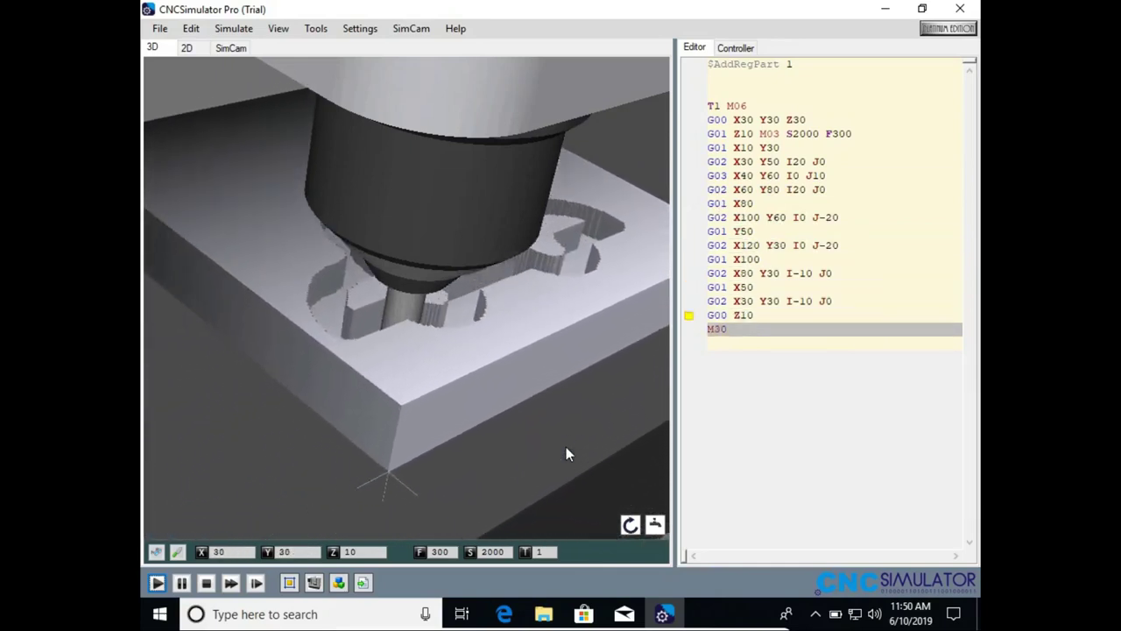
- Save the CNC program to the Desktop as EXAM_2017GJY
{"action": "left_click", "coordinate": [159, 28]}
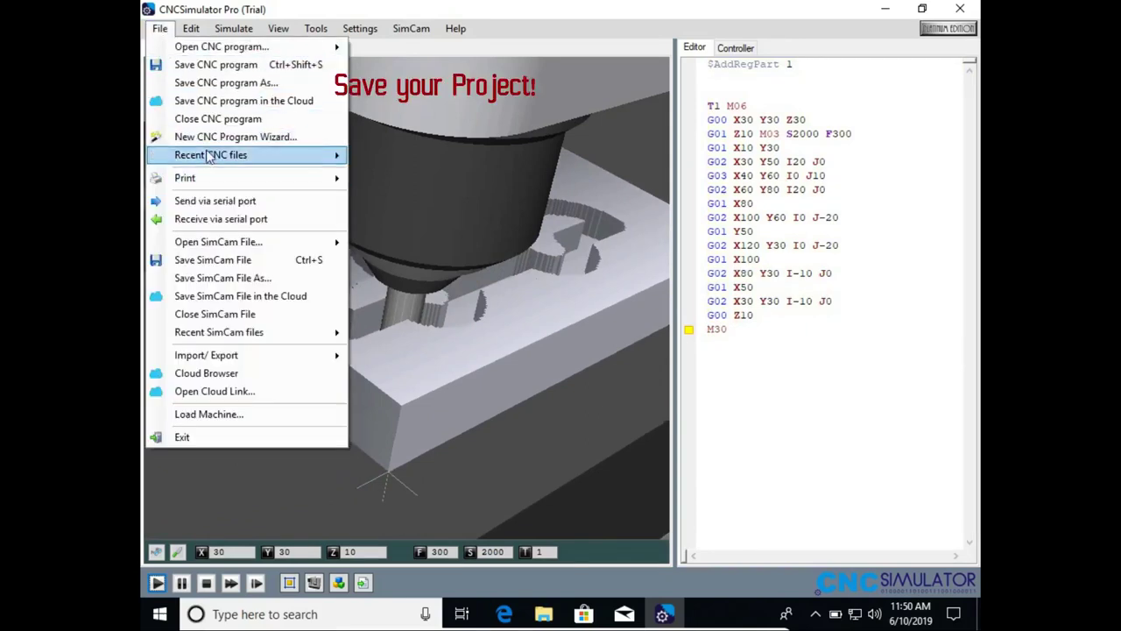
{"action": "left_click", "coordinate": [243, 83]}
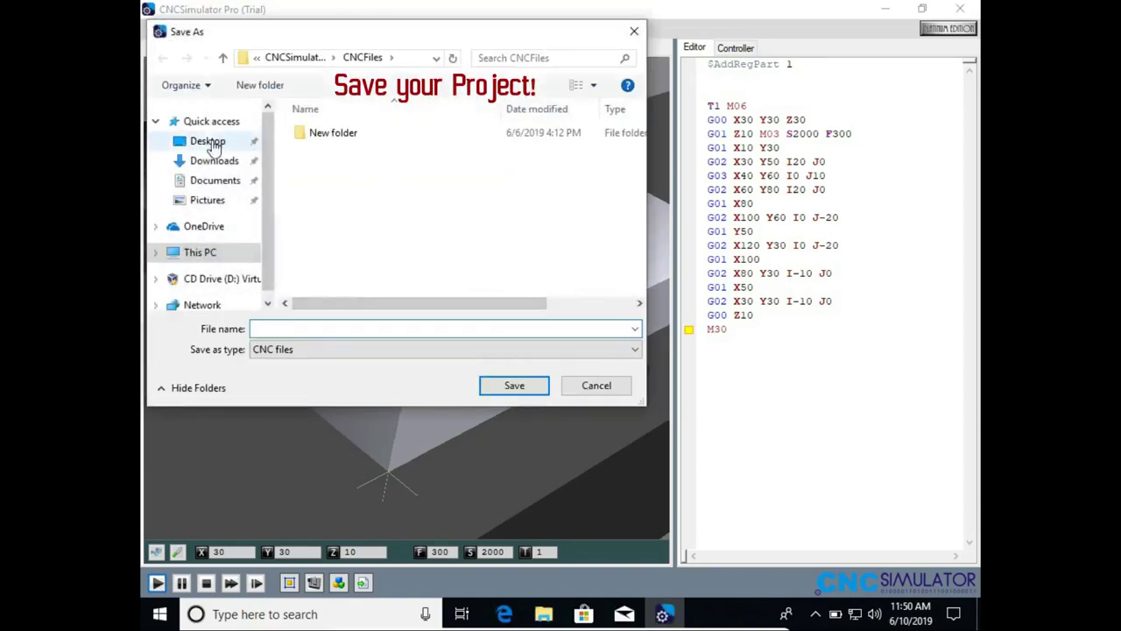
{"action": "left_click", "coordinate": [210, 142]}
{"action": "left_click", "coordinate": [351, 326]}
{"action": "type", "text": "EXAM_"}
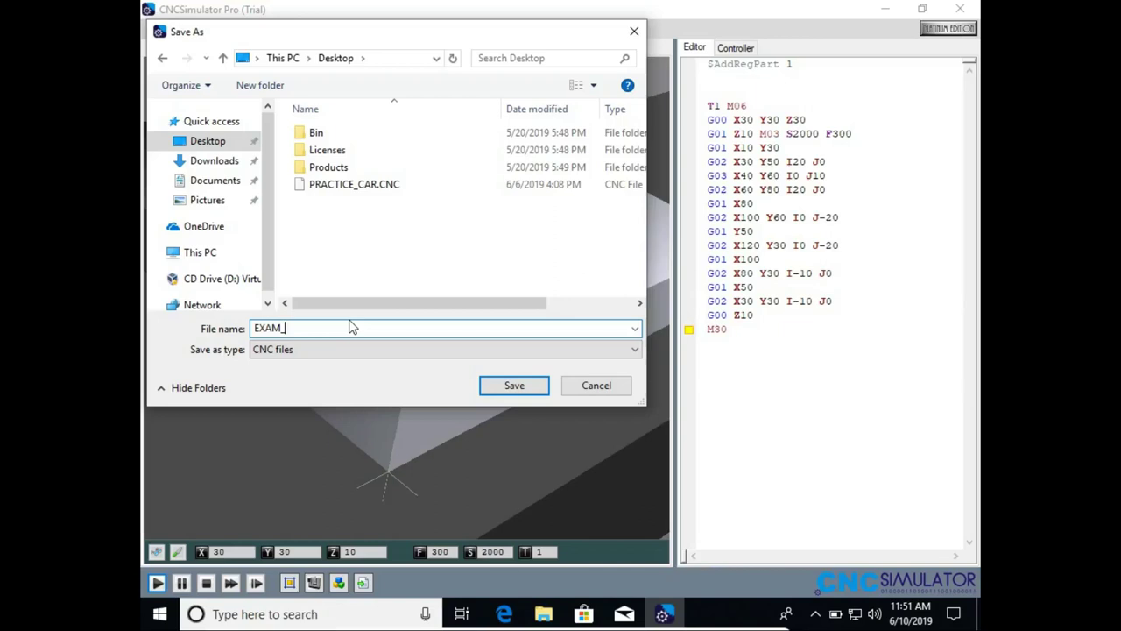
{"action": "type", "text": "2017GJY"}
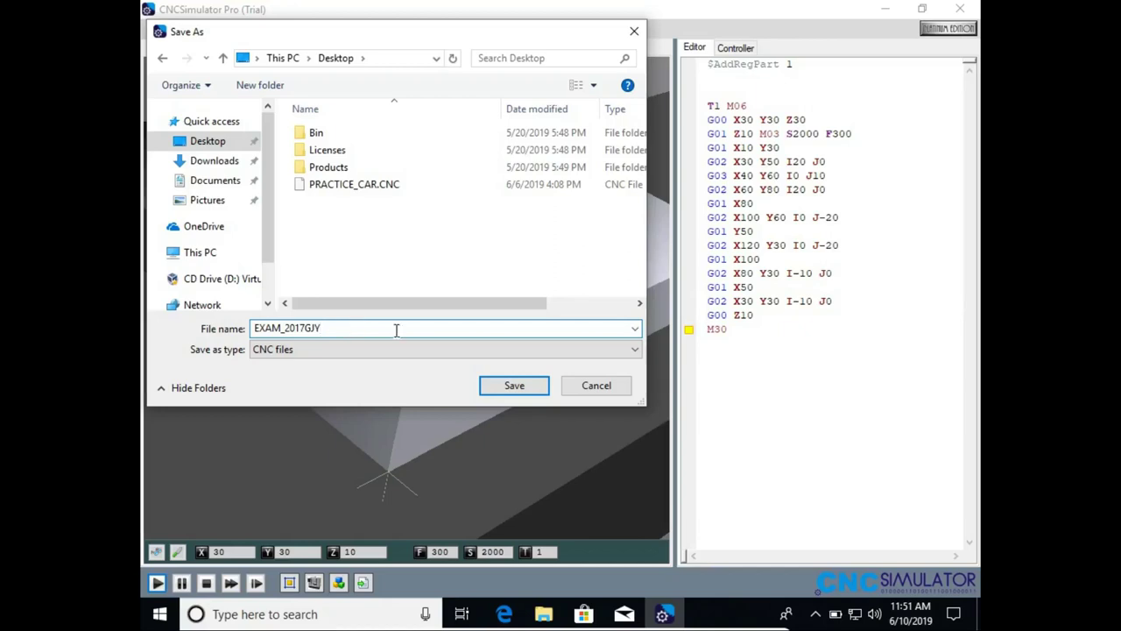
{"action": "left_click", "coordinate": [515, 387]}
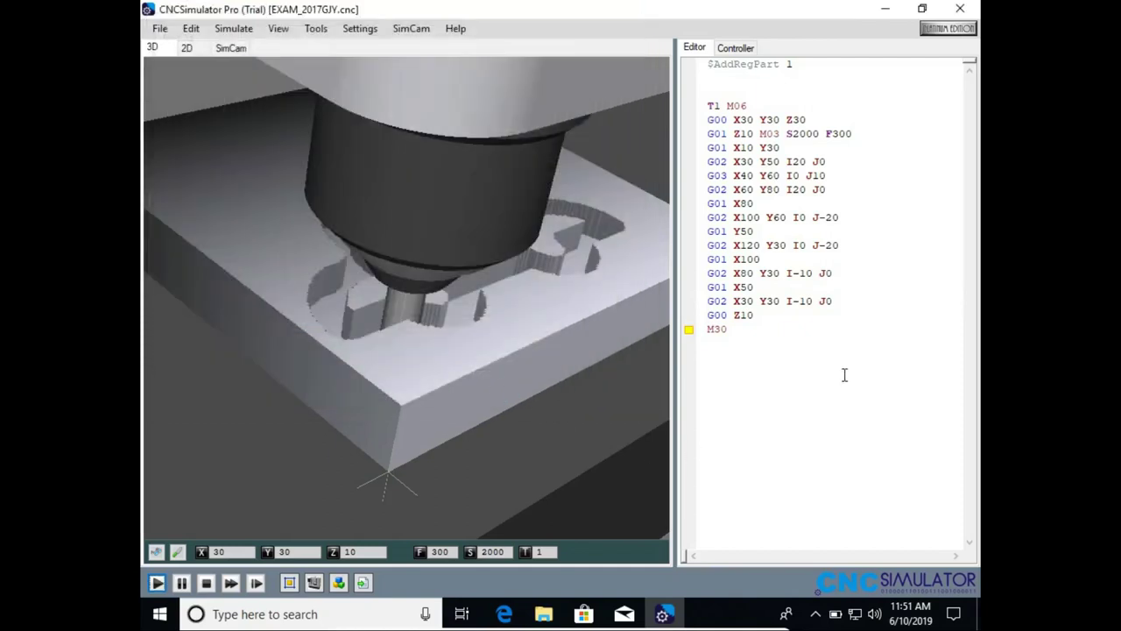